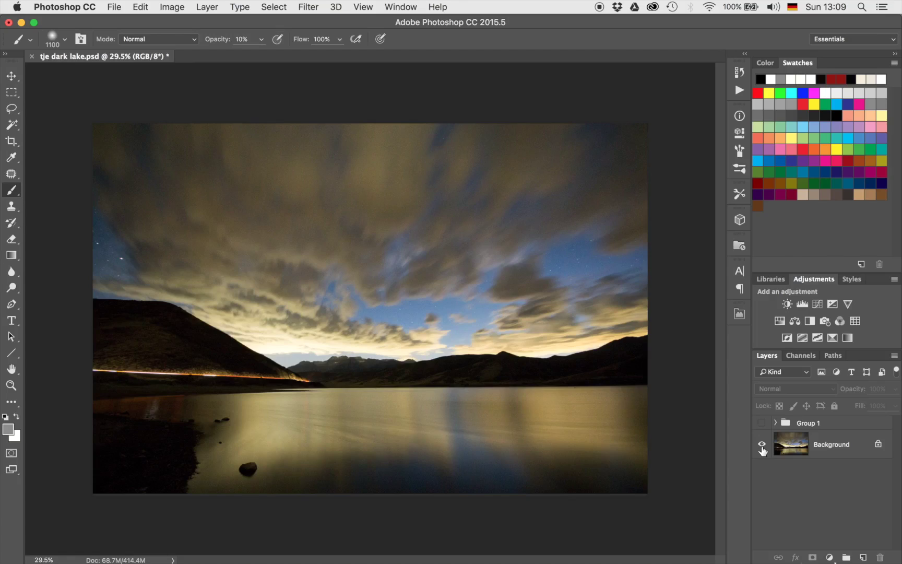
Show Group 1's edits and duplicate the Background layer into a Background copy.
alt+click(762, 446)
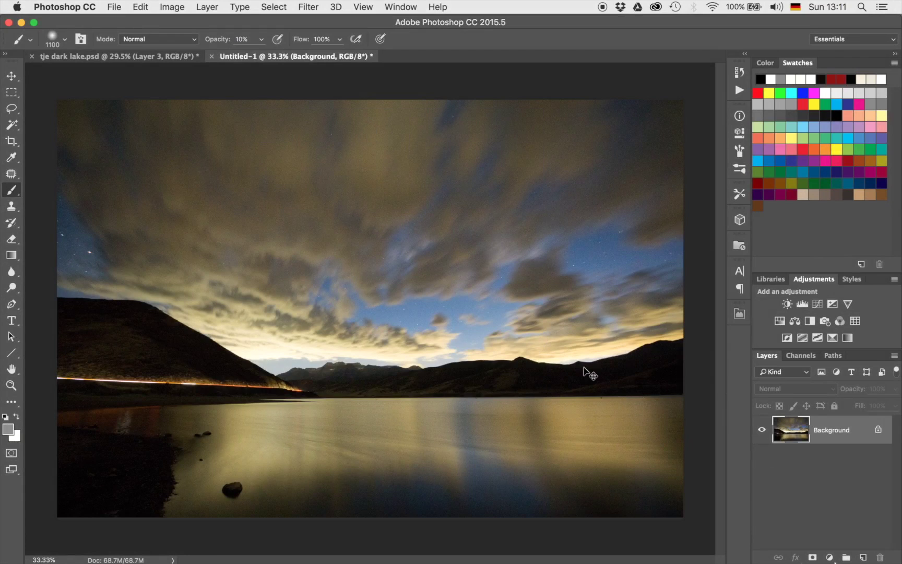
key(super+j)
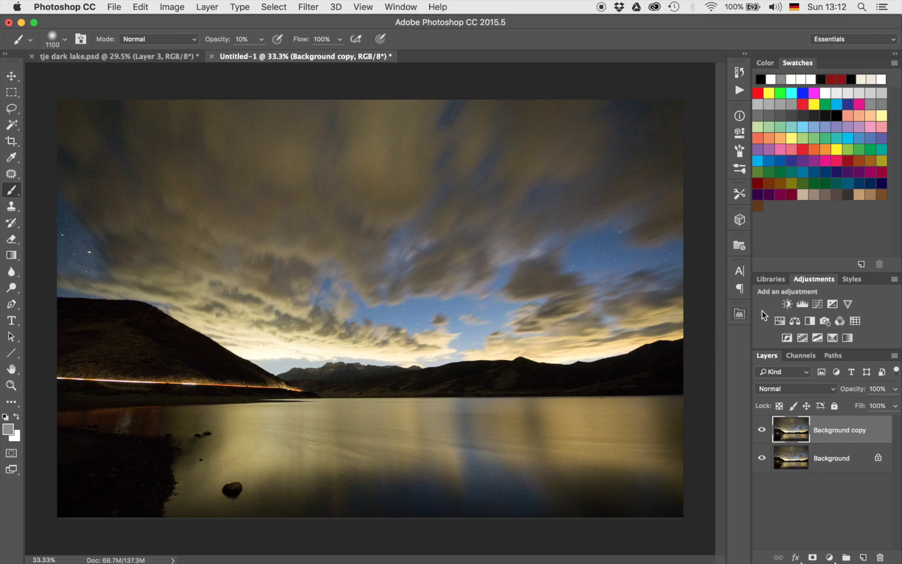
Add a Curves 1 adjustment with its midpoint raised to brighten the image.
click(817, 304)
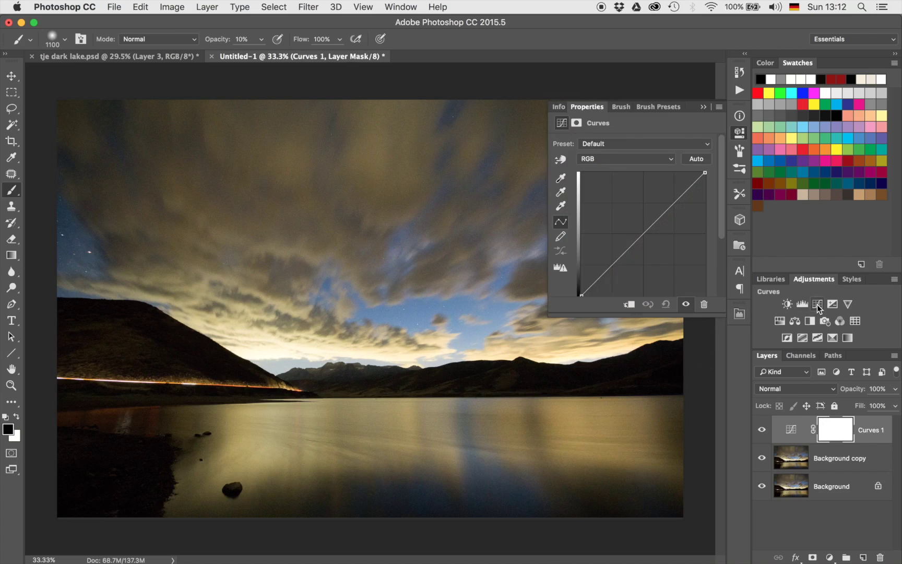
click(637, 235)
drag(637, 236, 635, 232)
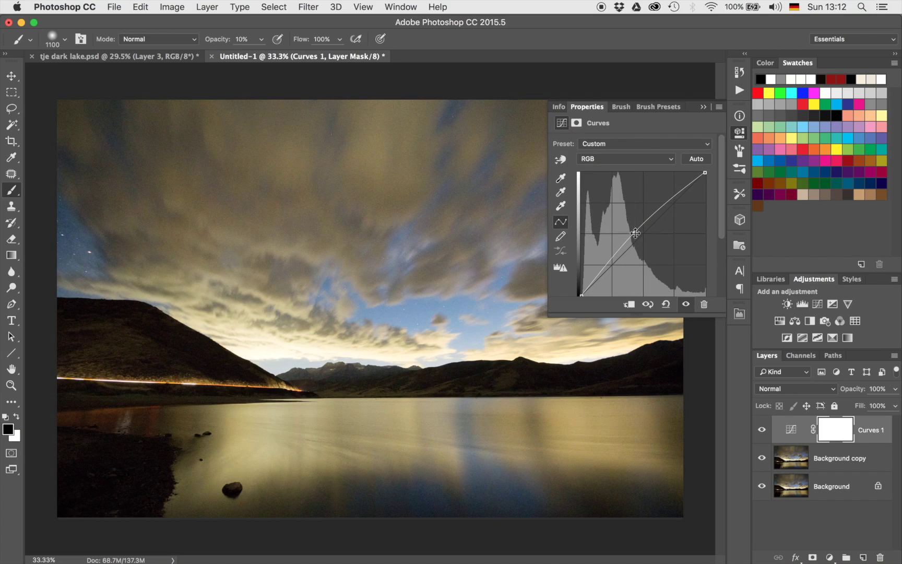
click(704, 107)
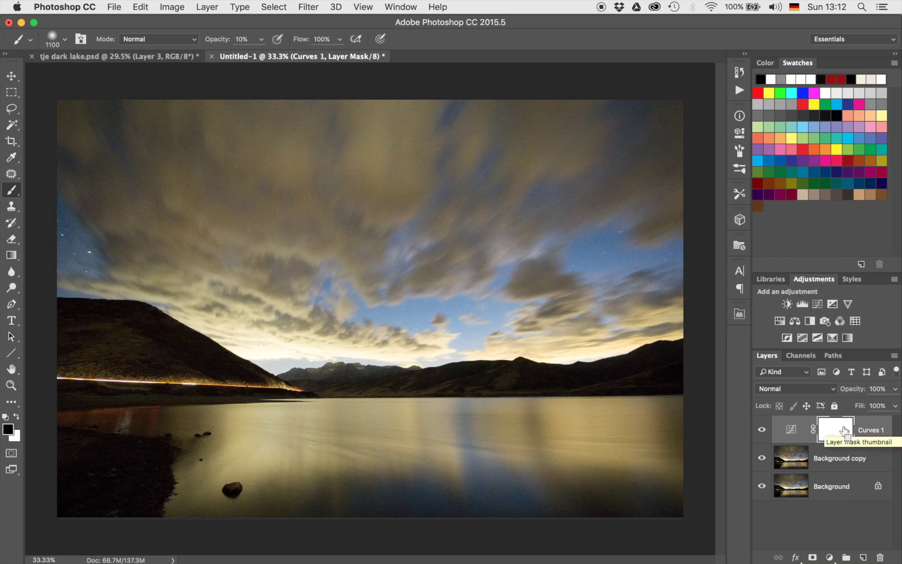
Invert the Curves 1 mask and paint white with a 2200 brush across the upper sky.
key(super+i)
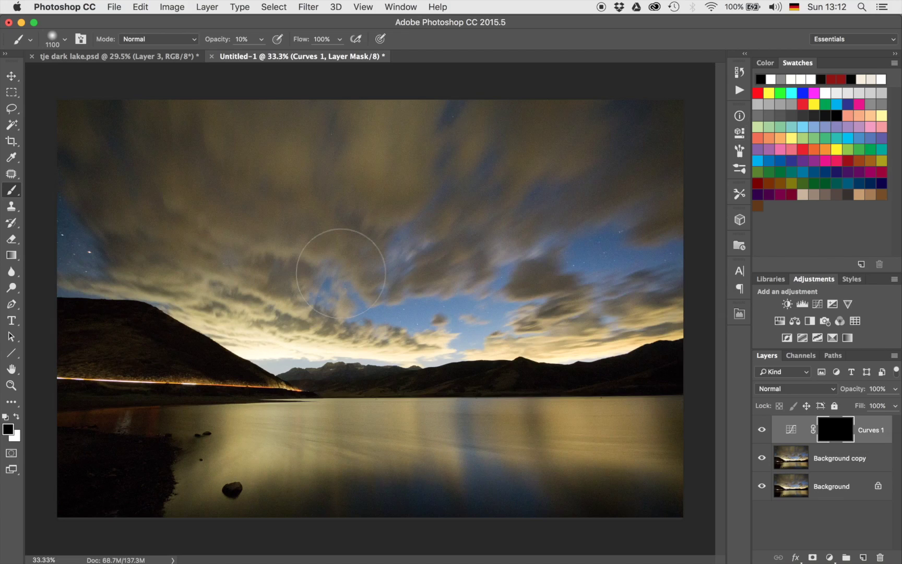
key(x)
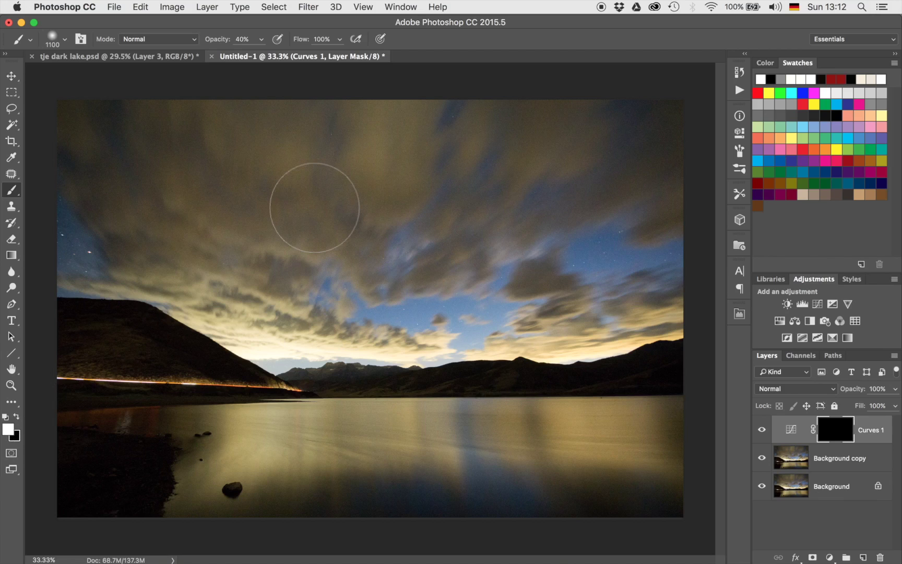
key(bracketright)
key(bracketright)
key(bracketright)
key(bracketright)
key(bracketright)
key(bracketright)
key(bracketright)
key(bracketright)
key(bracketright)
key(bracketright)
key(bracketright)
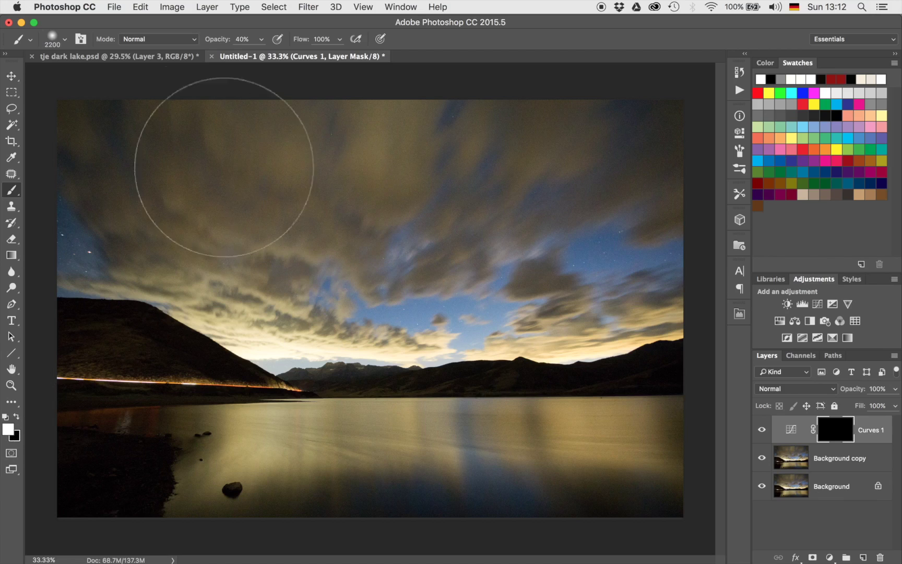
mouse_move(328, 205)
mouse_down()
mouse_move(286, 215)
mouse_move(348, 226)
mouse_move(503, 217)
mouse_move(211, 146)
mouse_up()
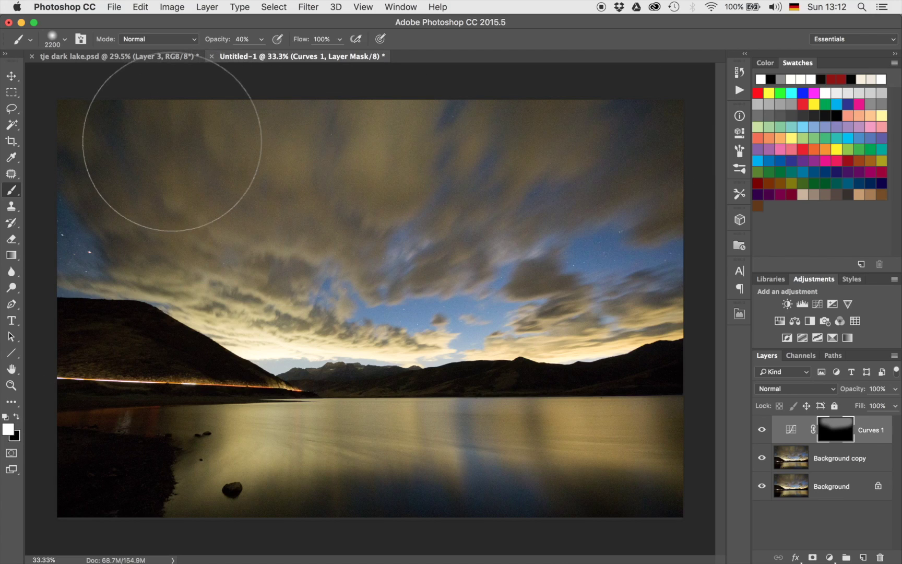
drag(276, 141, 151, 141)
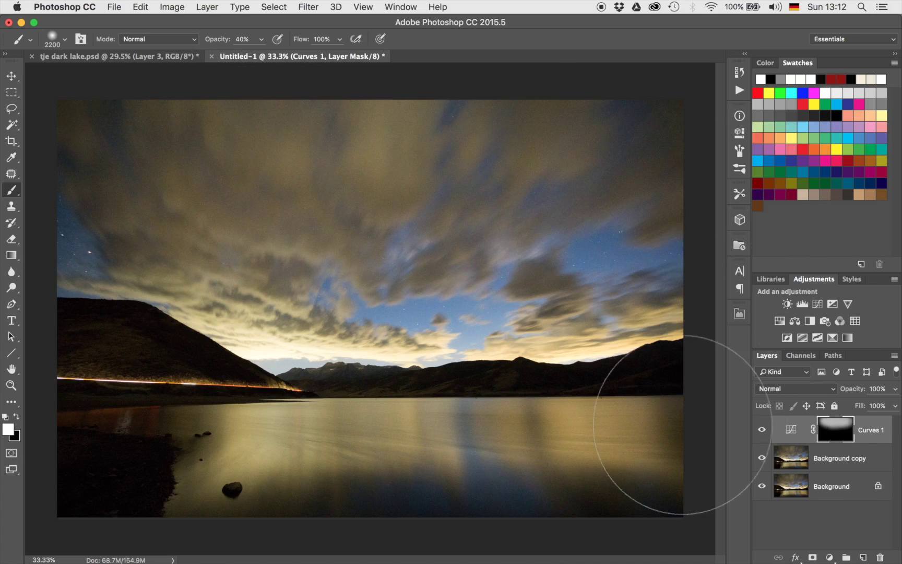
click(818, 304)
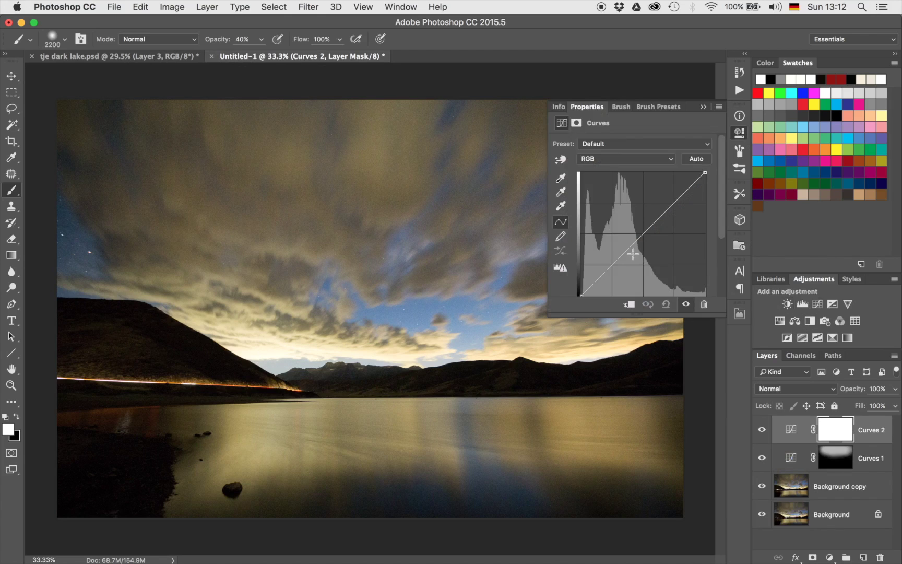
Pull the Curves 2 midpoint slightly down to darken the image.
drag(633, 253, 636, 254)
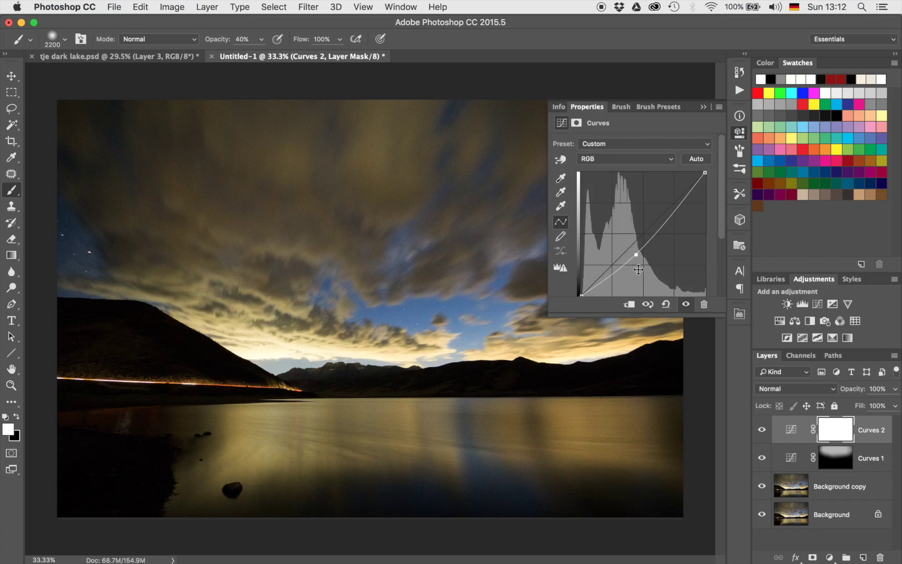
drag(637, 254, 635, 255)
click(703, 107)
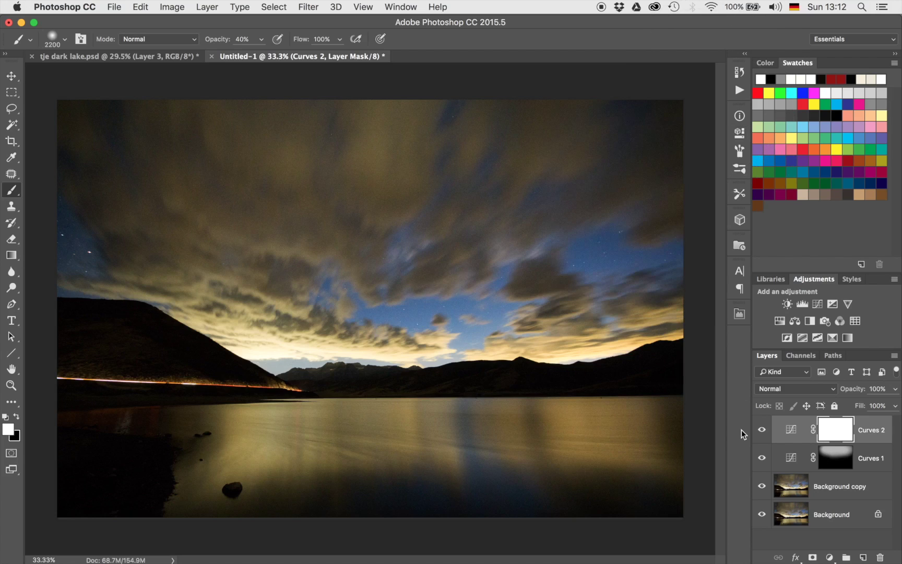
Invert the Curves 2 mask and paint white with an 800 brush over the central and left clouds.
key(super+i)
key(bracketleft)
key(bracketleft)
key(bracketleft)
key(bracketleft)
key(bracketleft)
key(bracketleft)
key(bracketleft)
key(bracketleft)
key(bracketleft)
key(bracketleft)
key(bracketleft)
key(bracketleft)
key(bracketleft)
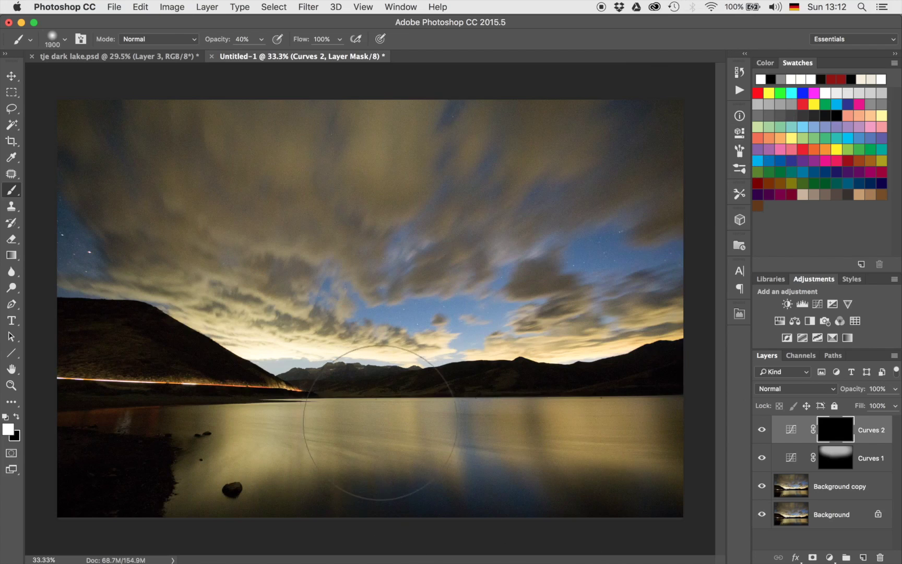
key(bracketleft)
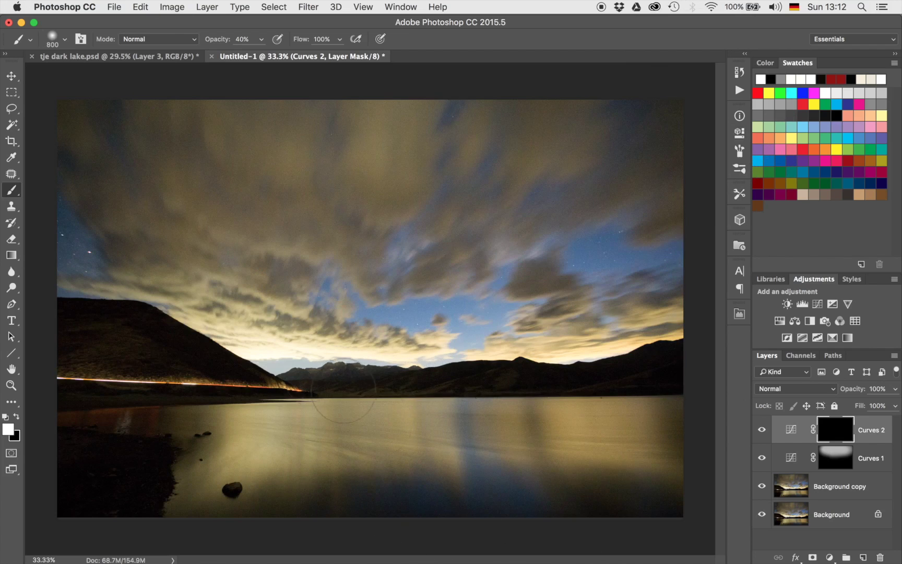
mouse_move(345, 332)
mouse_down()
mouse_move(256, 339)
mouse_move(389, 346)
mouse_move(230, 263)
mouse_move(292, 281)
mouse_move(313, 342)
mouse_move(253, 339)
mouse_move(663, 328)
mouse_move(497, 335)
mouse_up()
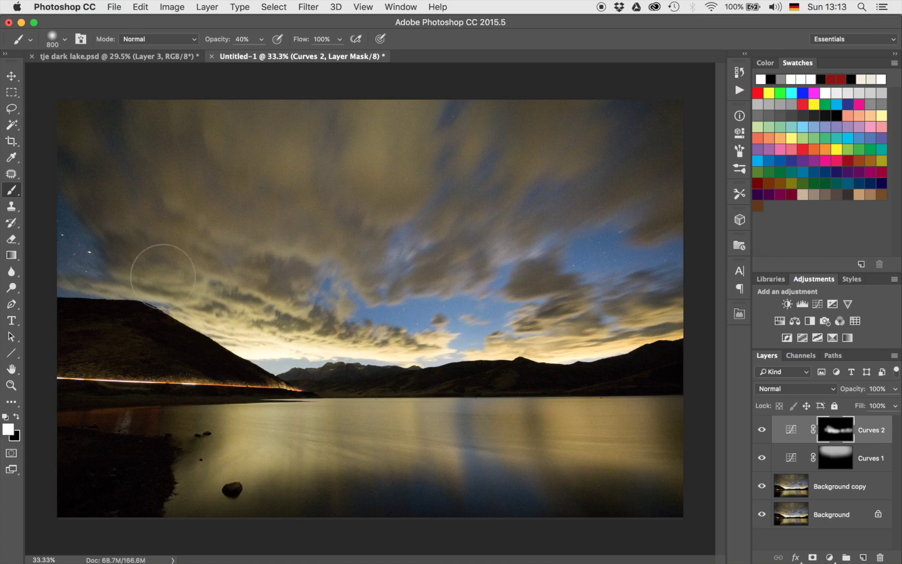
drag(157, 276, 272, 319)
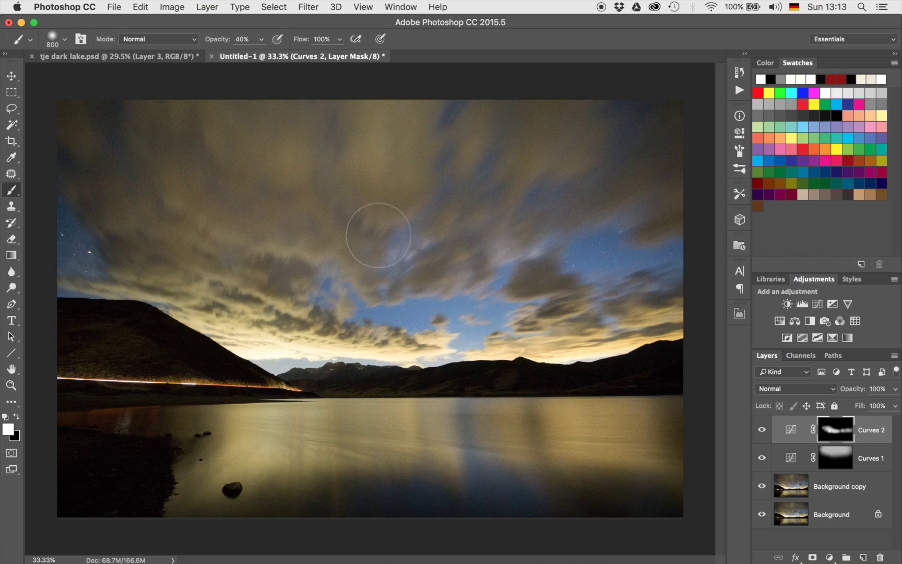
scroll(372, 232, up, 5)
scroll(379, 235, up, 5)
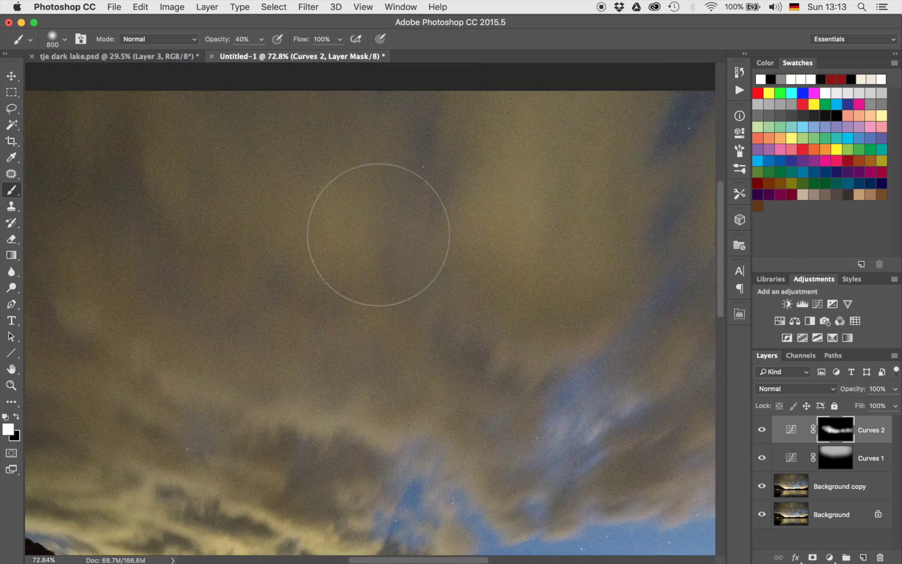
scroll(378, 235, right, 5)
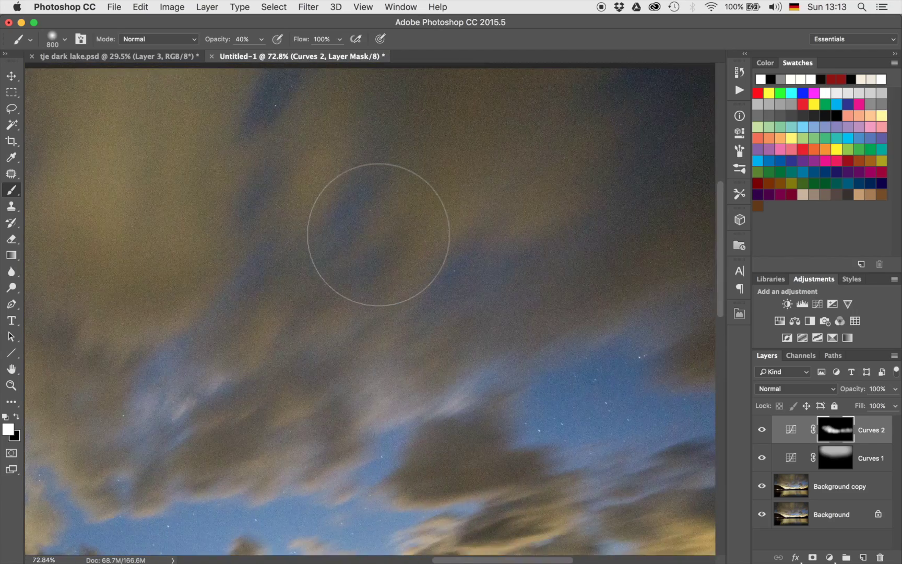
scroll(379, 235, down, 10)
scroll(378, 235, left, 3)
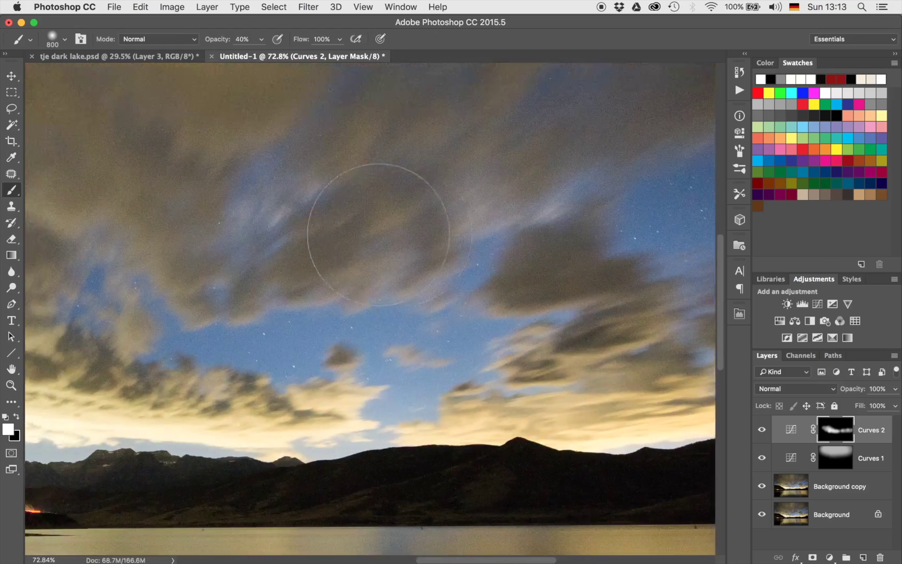
scroll(379, 234, up, 15)
scroll(378, 235, down, 10)
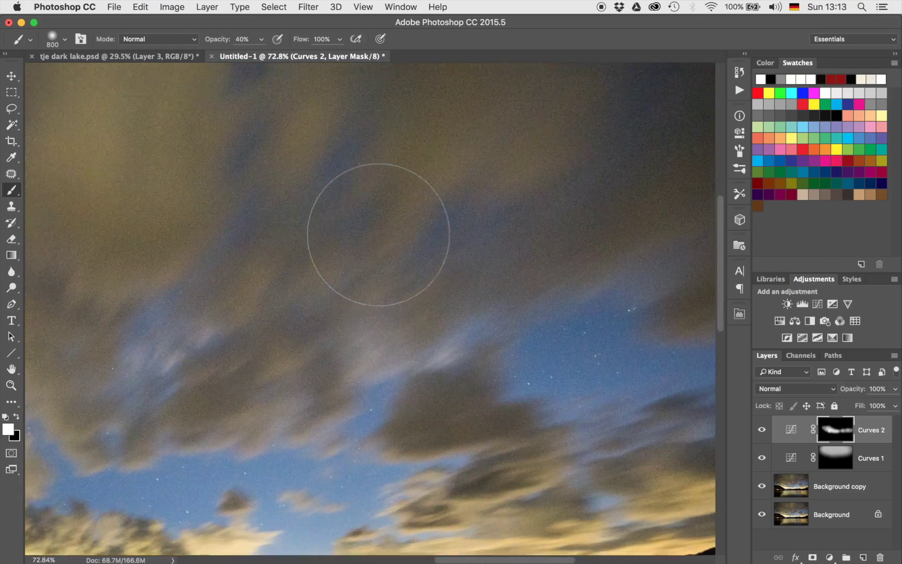
scroll(378, 235, up, 10)
scroll(379, 234, right, 5)
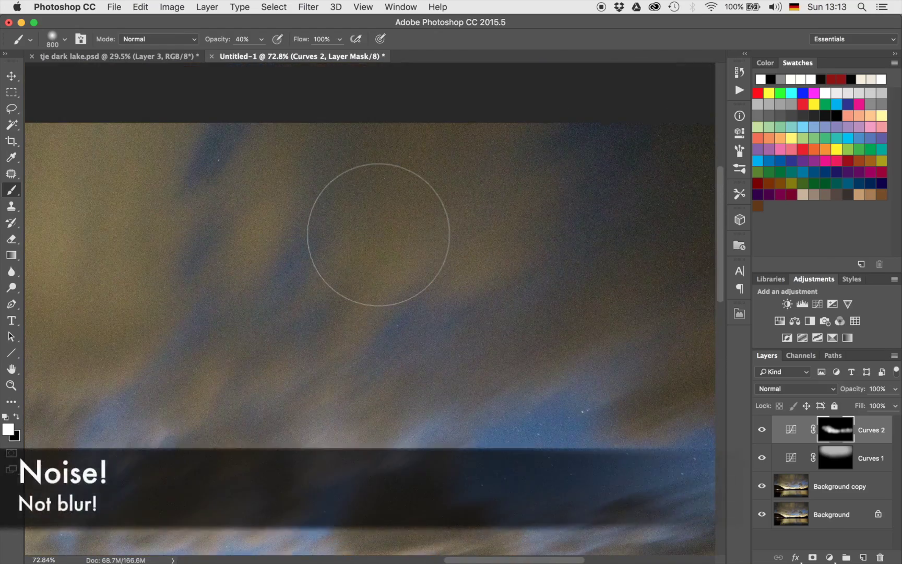
scroll(379, 235, down, 6)
scroll(379, 234, up, 3)
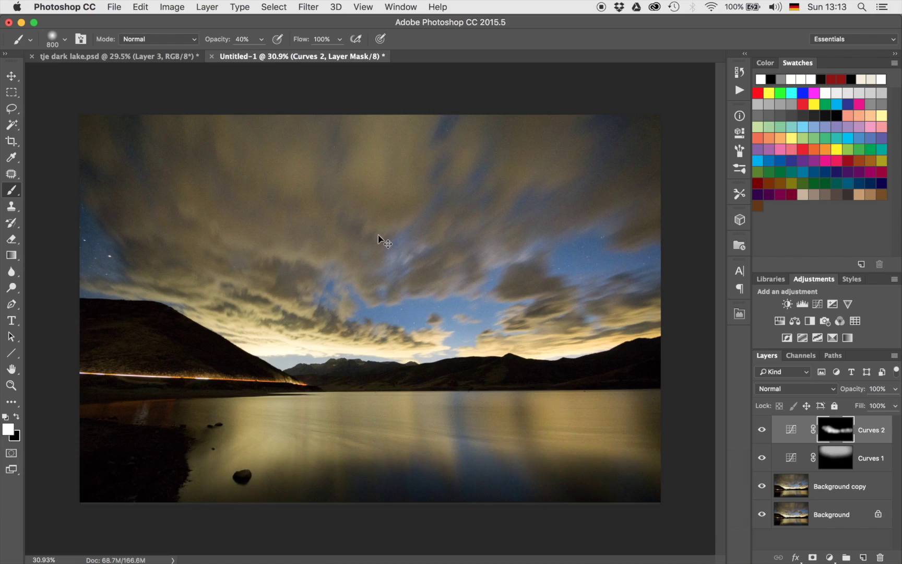
Stamp all visible layers into a new Layer 1 and open the Camera Raw Filter on it.
key(super+alt+shift+e)
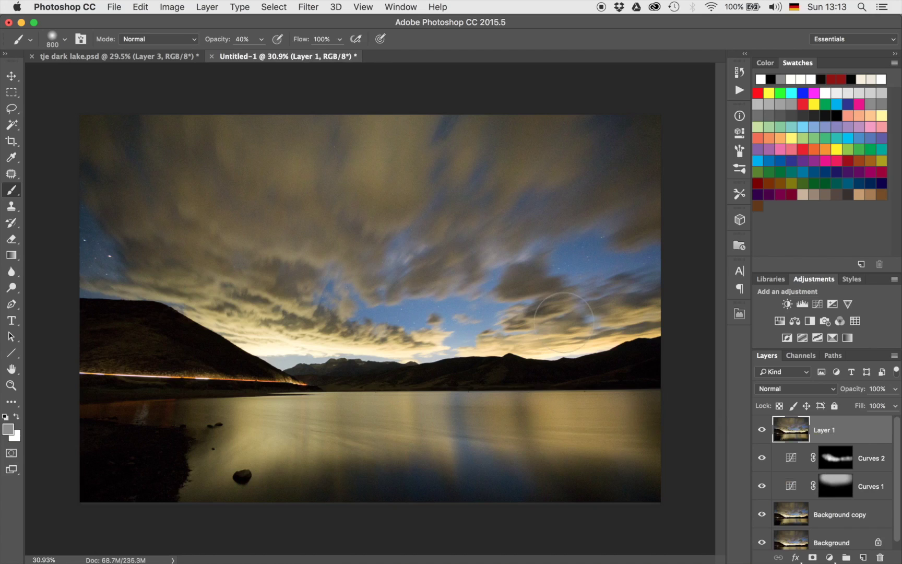
click(308, 6)
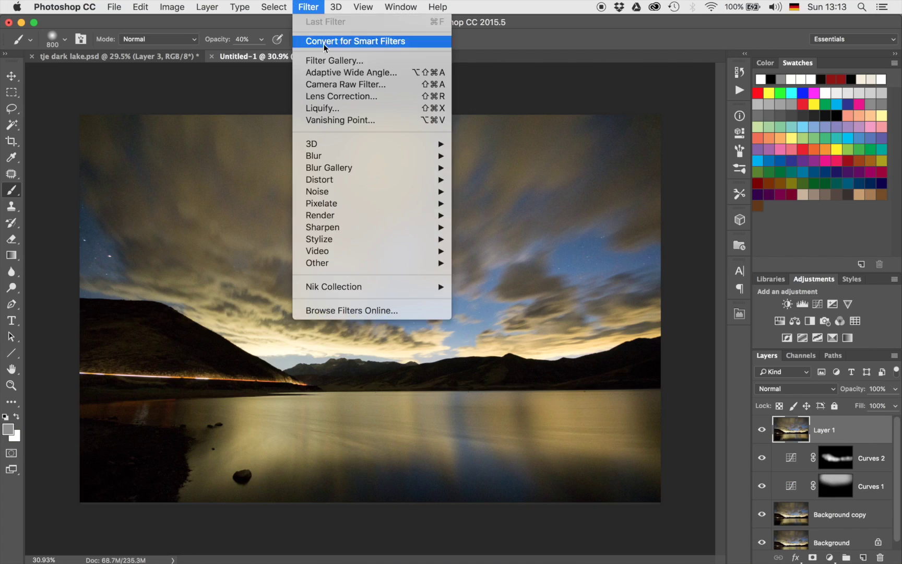
click(337, 84)
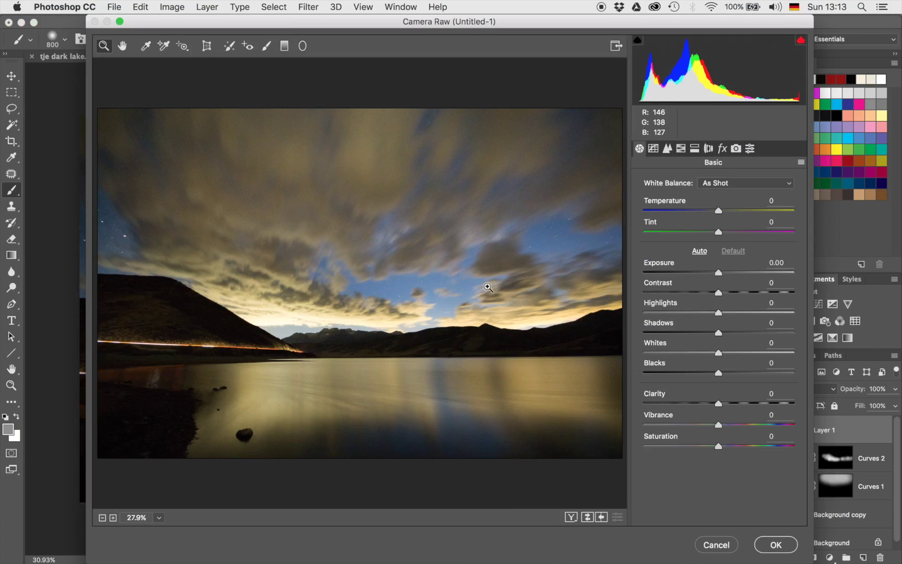
Apply Camera Raw noise reduction with Luminance 72 and Luminance Detail 19 to Layer 1.
click(669, 149)
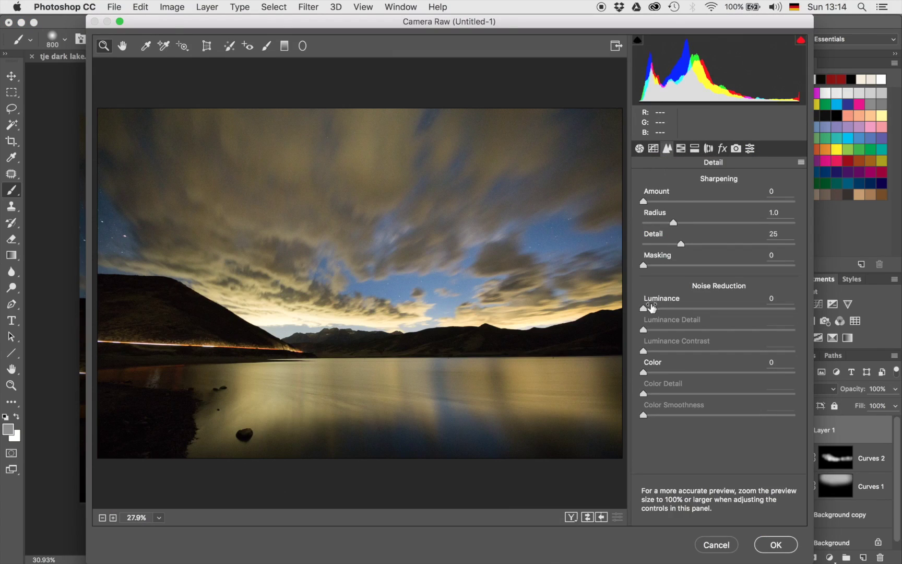
drag(644, 308, 719, 310)
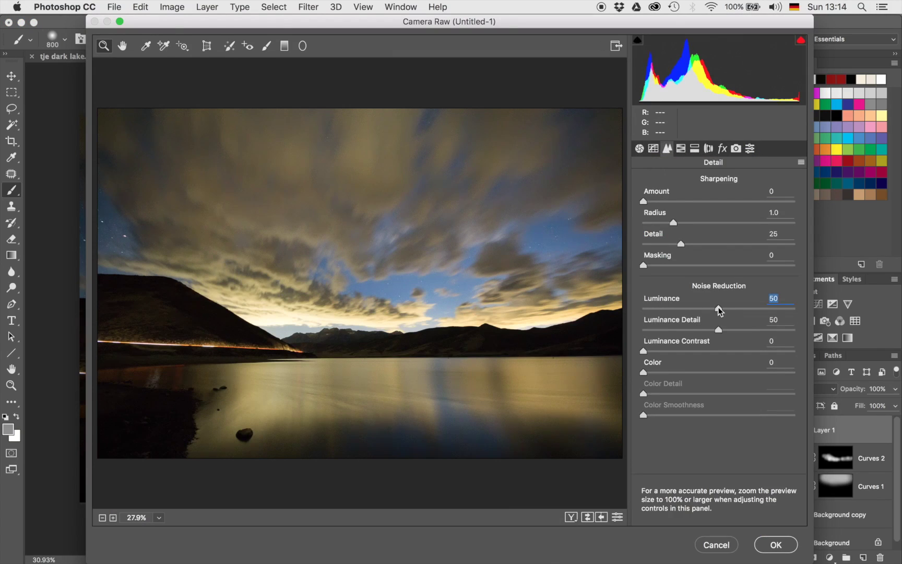
click(452, 232)
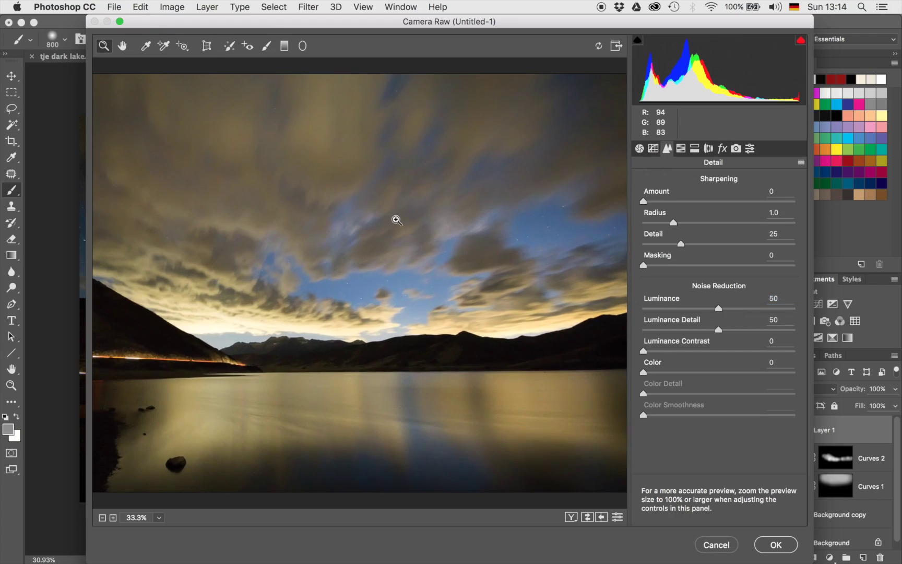
click(396, 219)
click(445, 241)
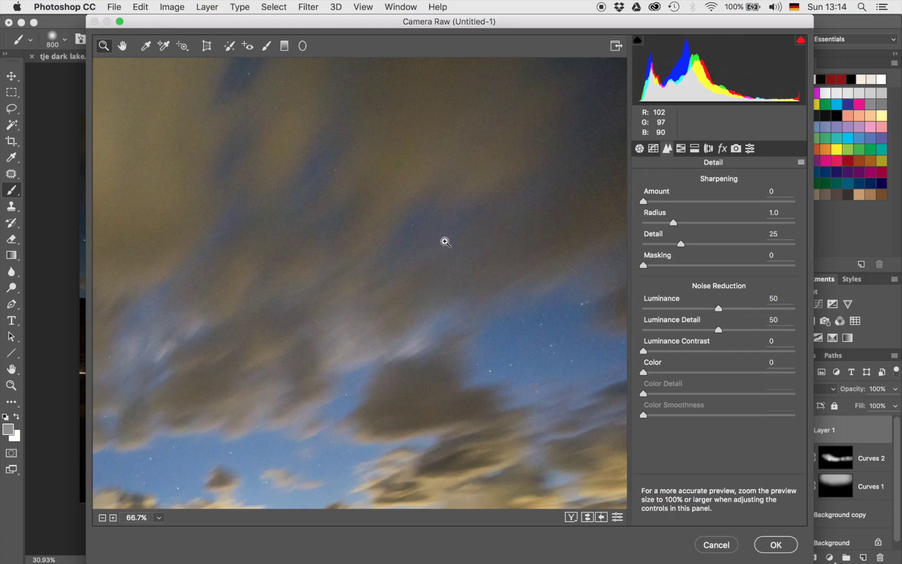
drag(719, 330, 673, 331)
drag(719, 309, 752, 310)
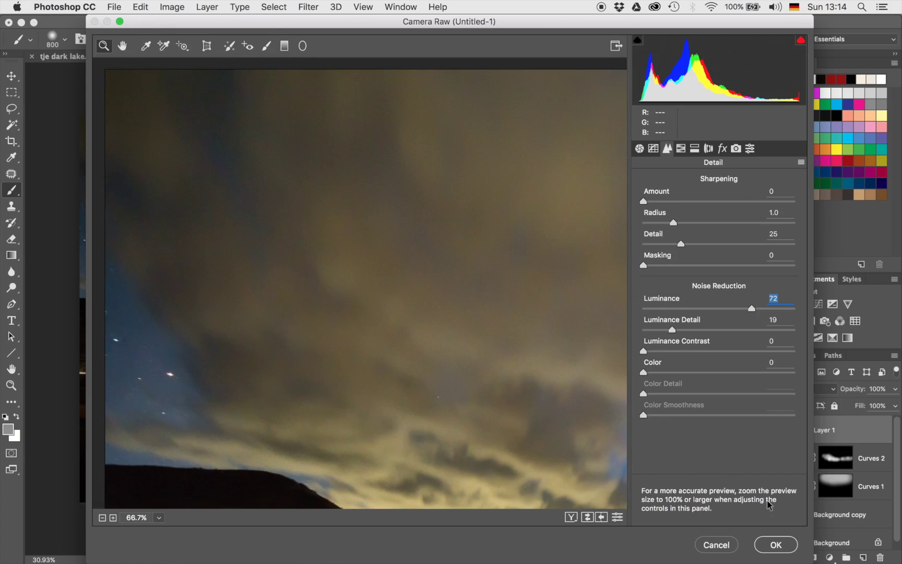
click(765, 545)
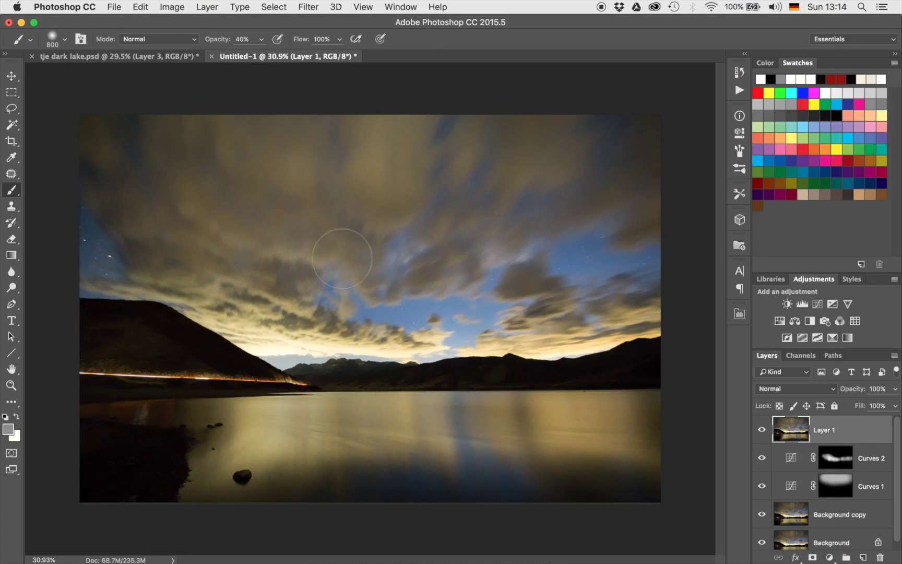
Toggle Layer 1's visibility while zoomed in to compare the cloud denoising.
click(762, 431)
click(761, 431)
click(761, 432)
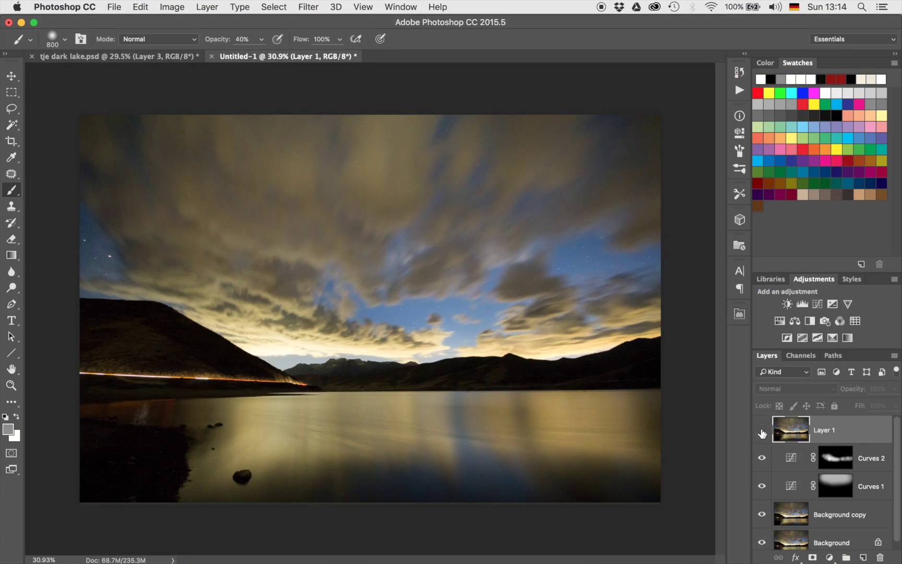
click(761, 431)
click(761, 431)
key(super+plus)
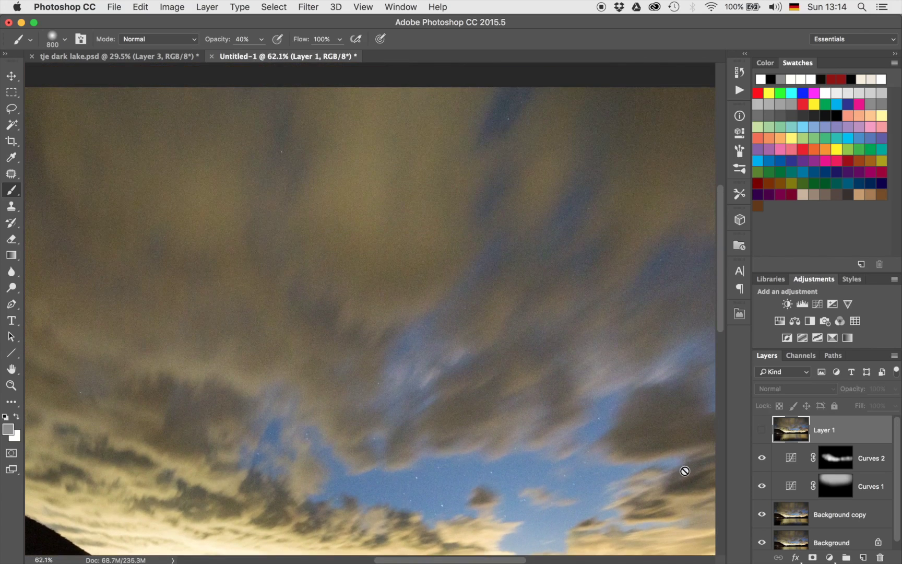
click(761, 431)
click(761, 431)
click(761, 431)
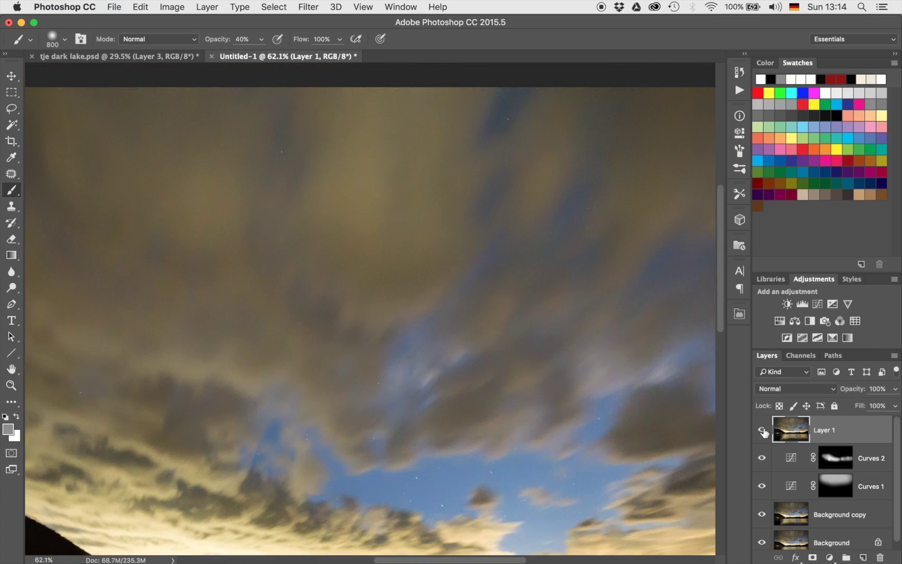
scroll(489, 330, down, 3)
scroll(489, 330, down, 1)
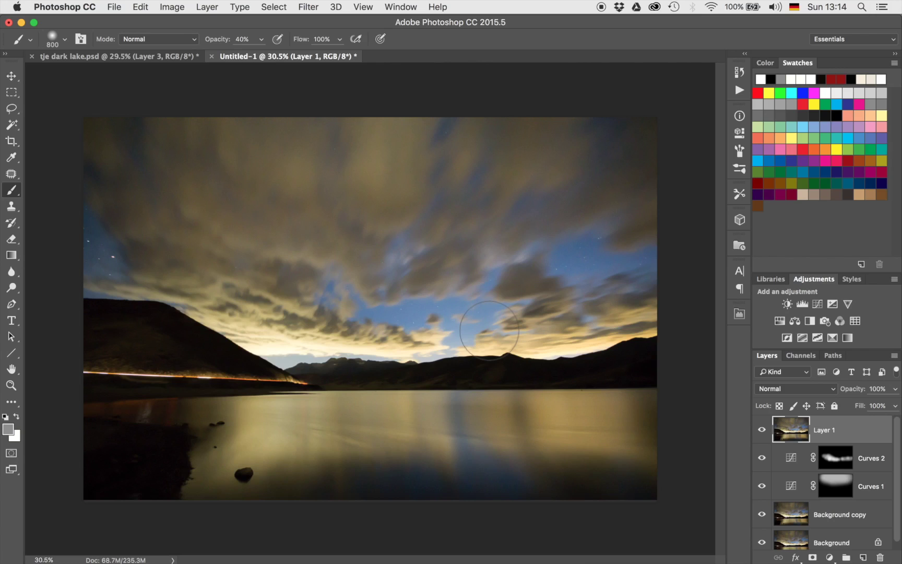
Duplicate Layer 1 and apply a Camera Raw Clarity of +78 to the copy.
key(super+j)
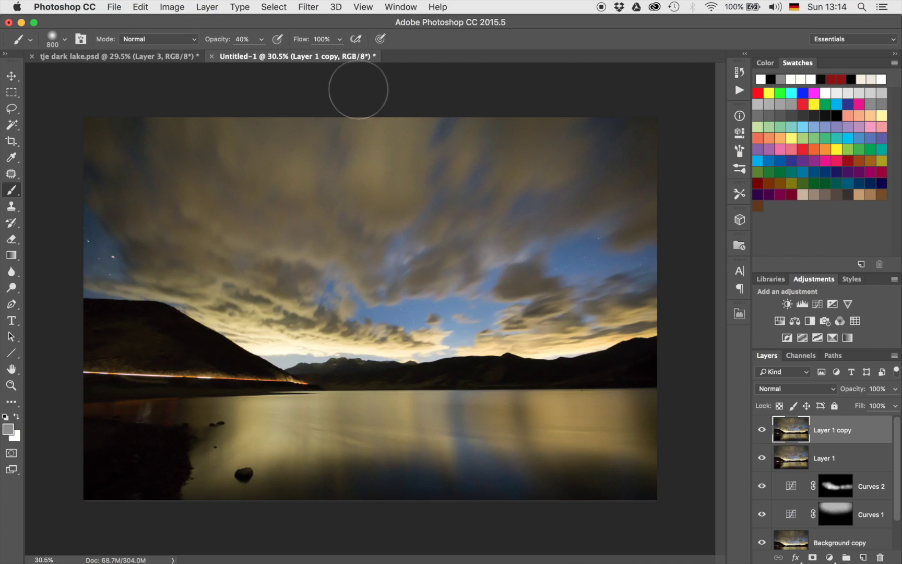
click(308, 7)
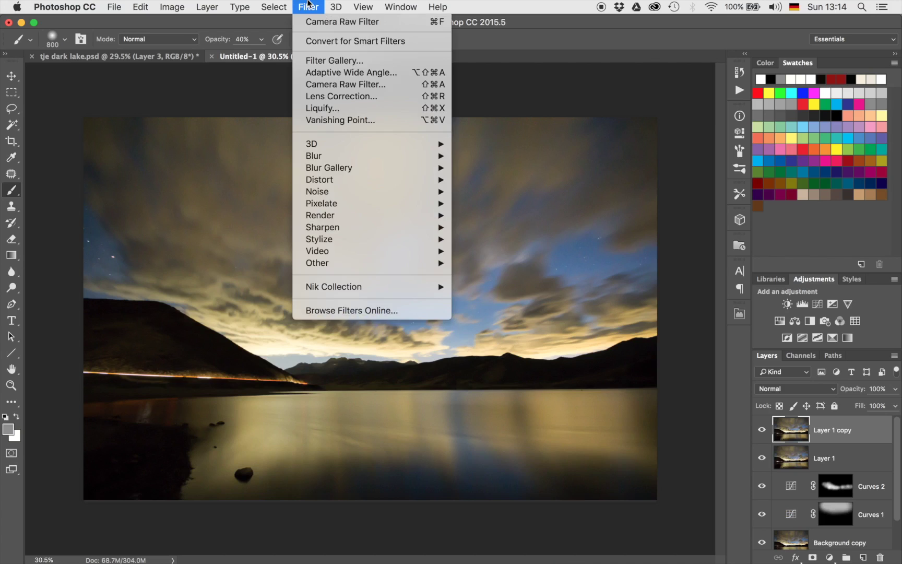
click(335, 84)
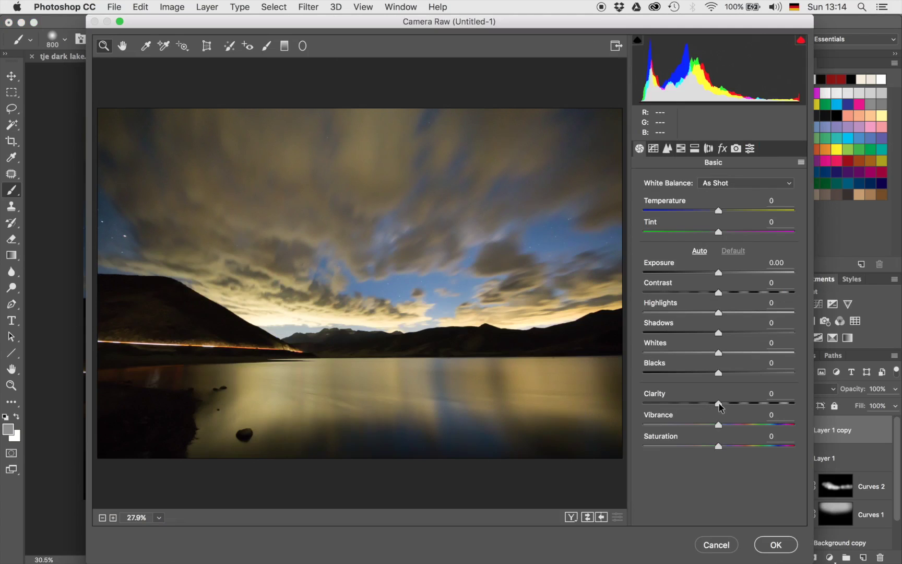
drag(719, 406, 776, 405)
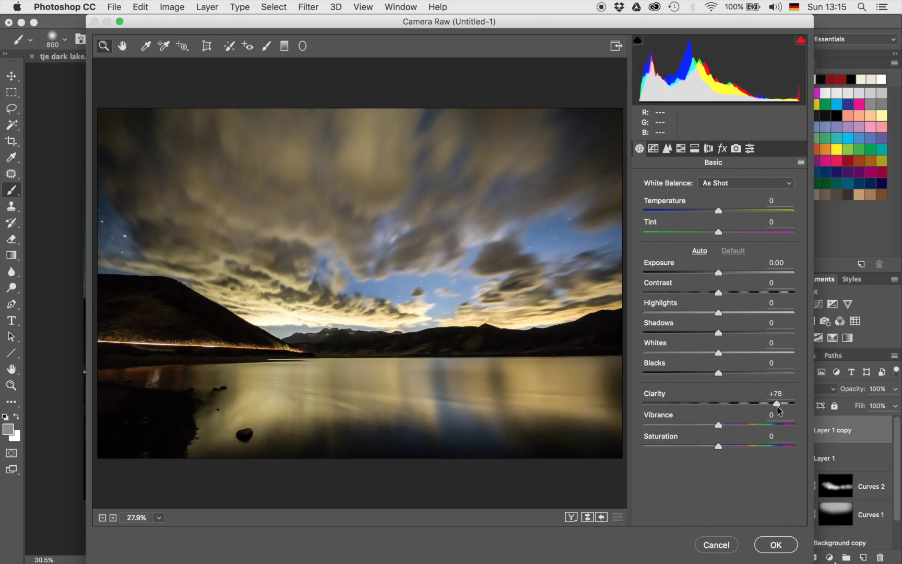
click(762, 544)
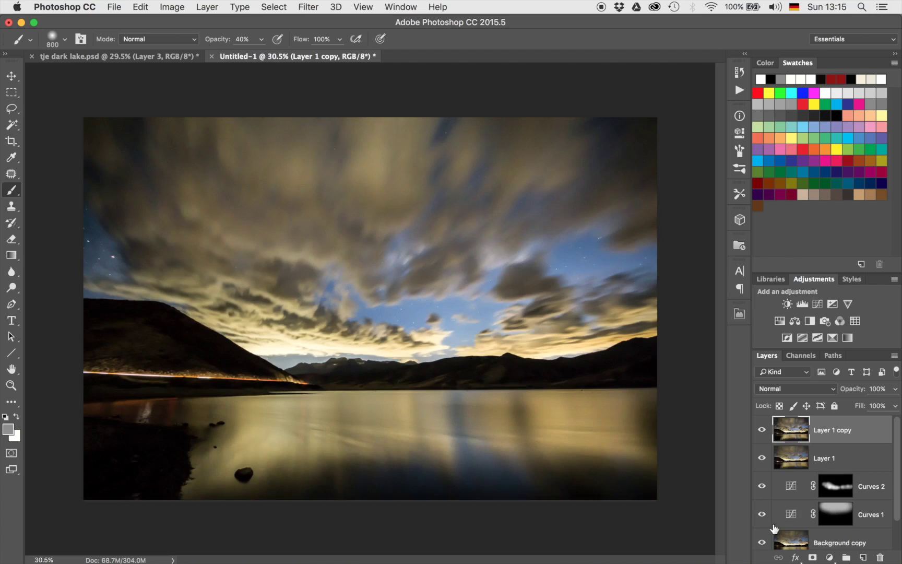
Add an inverted black mask to Layer 1 copy and paint it back over sky and water with a 1900 brush.
click(812, 557)
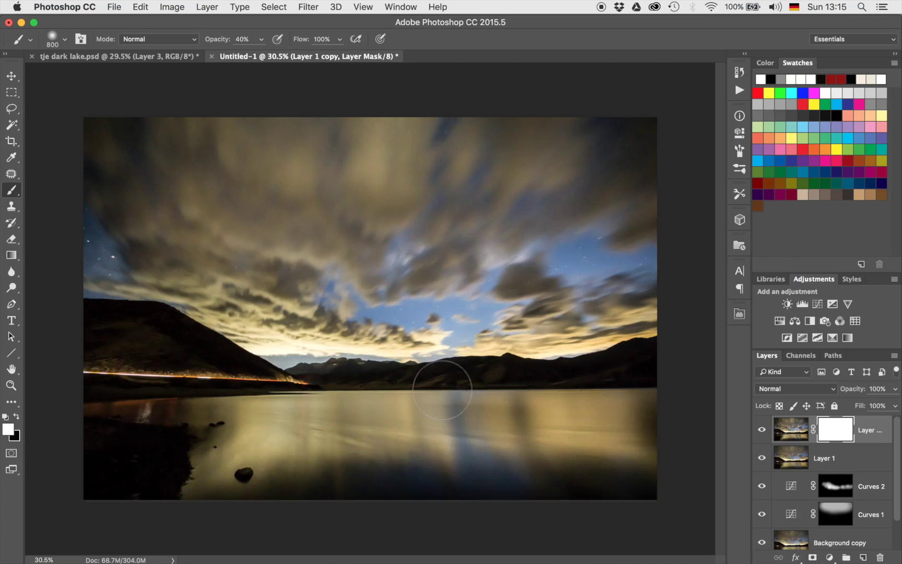
key(bracketright)
key(bracketright)
key(bracketright)
key(bracketright)
key(bracketright)
key(bracketright)
key(bracketright)
key(bracketright)
key(bracketright)
key(bracketright)
key(bracketright)
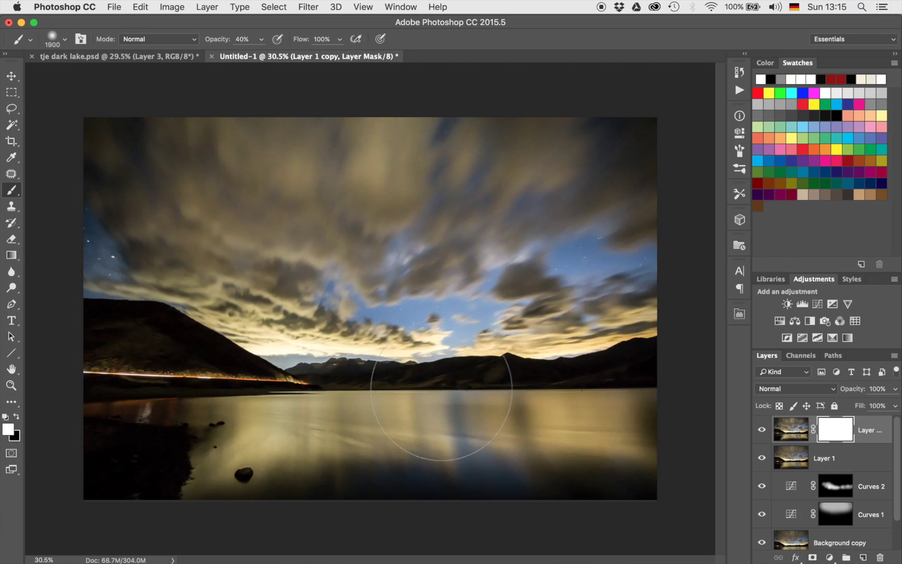
key(super+i)
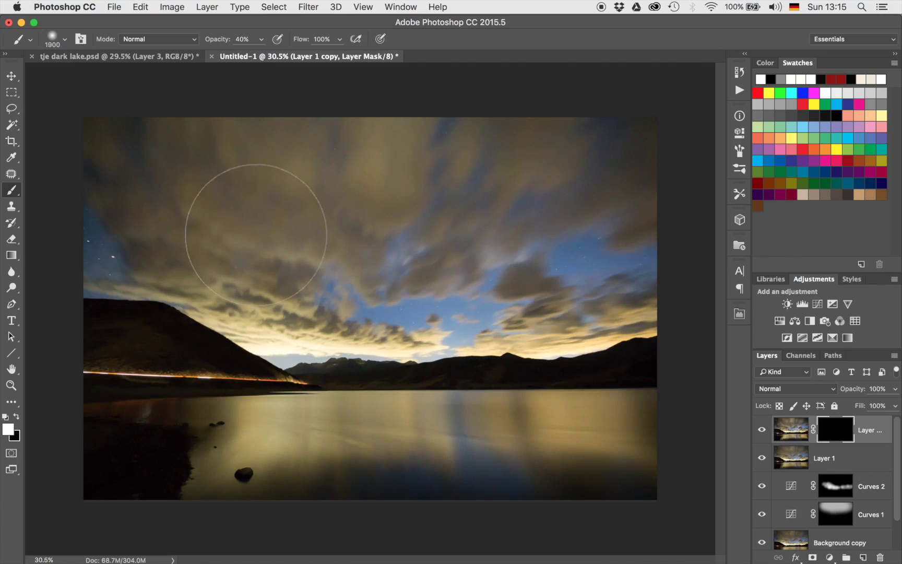
mouse_move(164, 185)
mouse_down()
mouse_move(381, 174)
mouse_move(220, 164)
mouse_move(216, 210)
mouse_move(280, 284)
mouse_move(172, 233)
mouse_move(574, 192)
mouse_move(520, 150)
mouse_move(492, 199)
mouse_move(409, 247)
mouse_move(476, 242)
mouse_move(576, 314)
mouse_move(309, 314)
mouse_move(291, 416)
mouse_up()
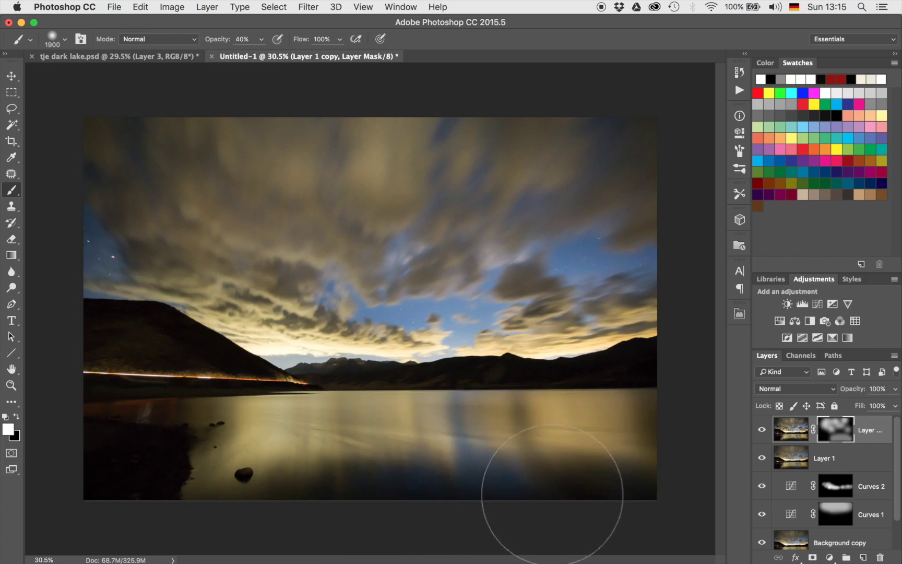
mouse_move(274, 464)
mouse_down()
mouse_move(159, 462)
mouse_move(149, 443)
mouse_up()
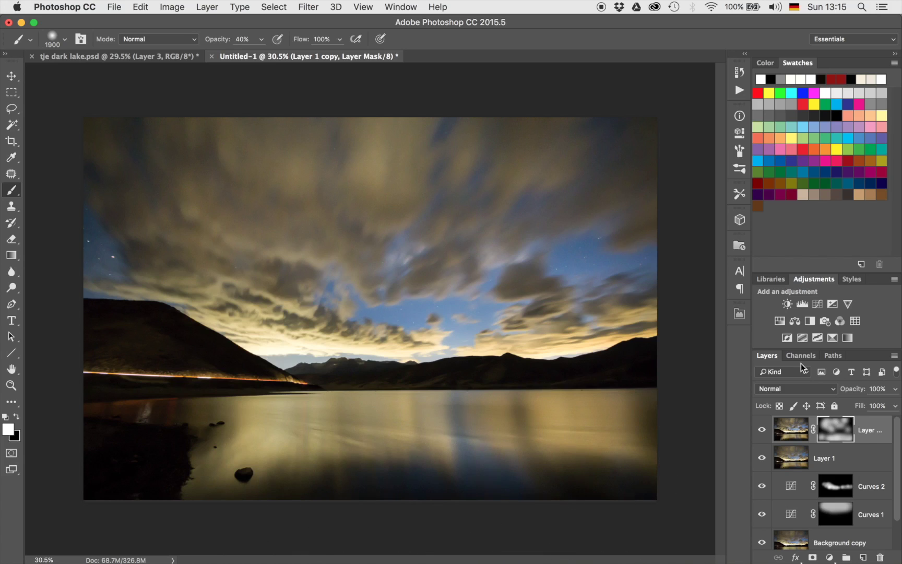
Add a Curves 3 brightening layer, invert its mask, and paint it onto the lower-right lake.
click(817, 304)
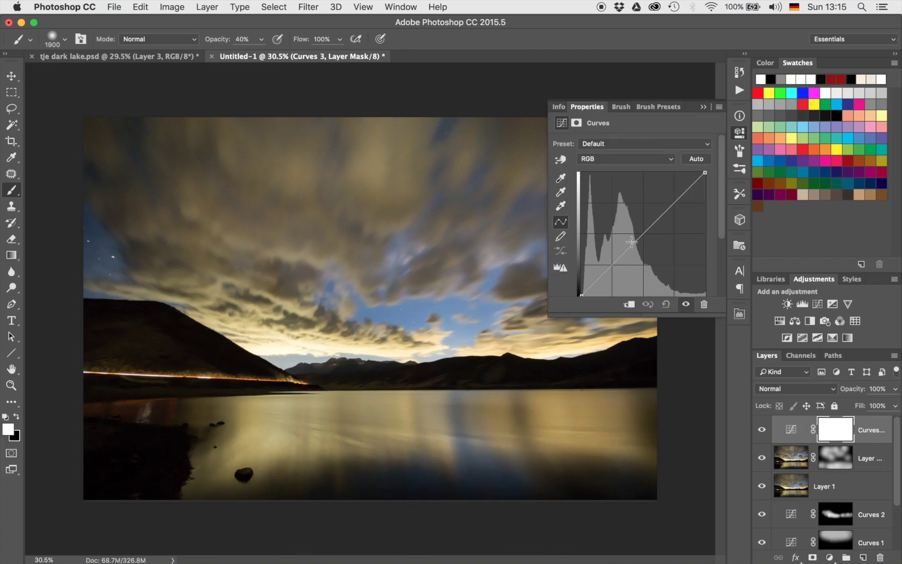
drag(632, 243, 632, 241)
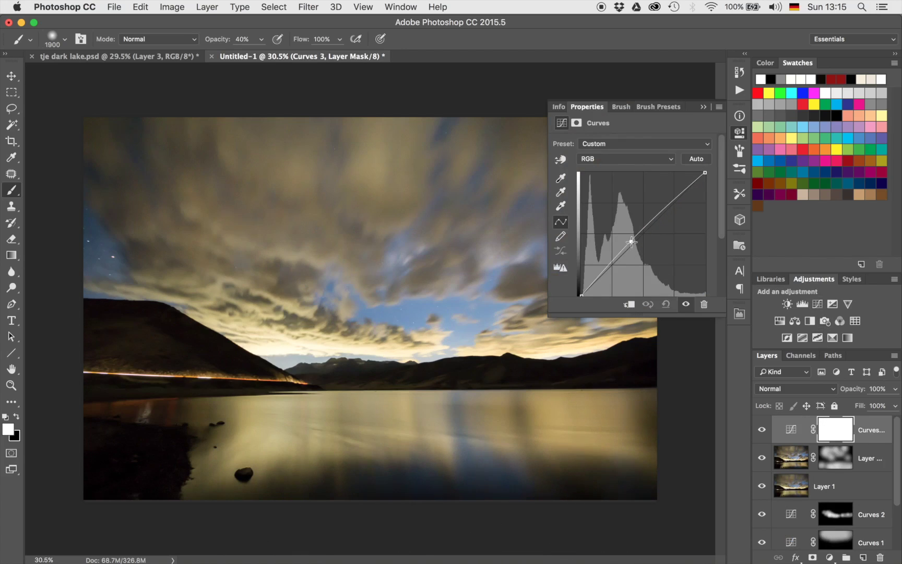
click(703, 107)
key(super+i)
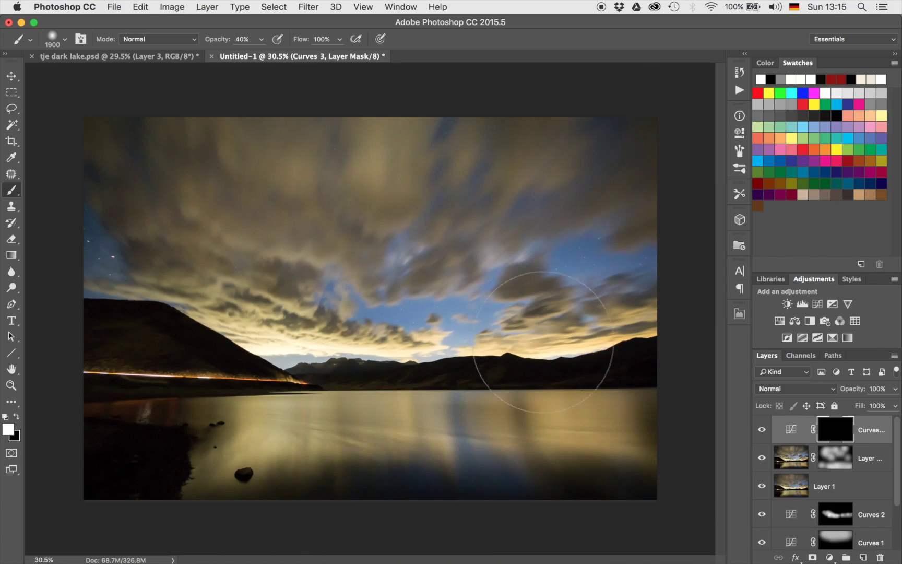
mouse_move(348, 509)
mouse_down()
mouse_move(563, 483)
mouse_move(392, 489)
mouse_move(328, 481)
mouse_move(603, 493)
mouse_move(346, 503)
mouse_move(325, 492)
mouse_move(595, 517)
mouse_move(647, 509)
mouse_move(617, 394)
mouse_up()
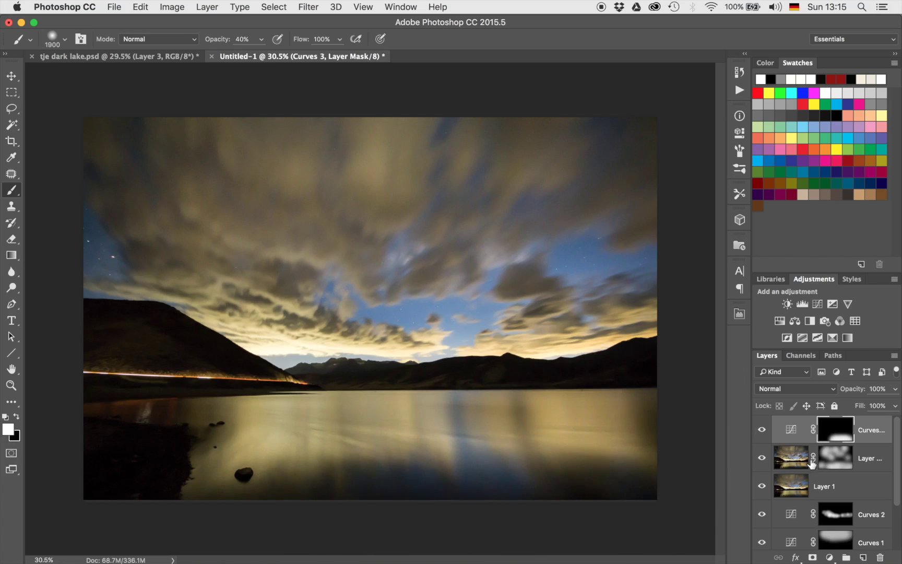
scroll(811, 465, down, 3)
alt+click(761, 535)
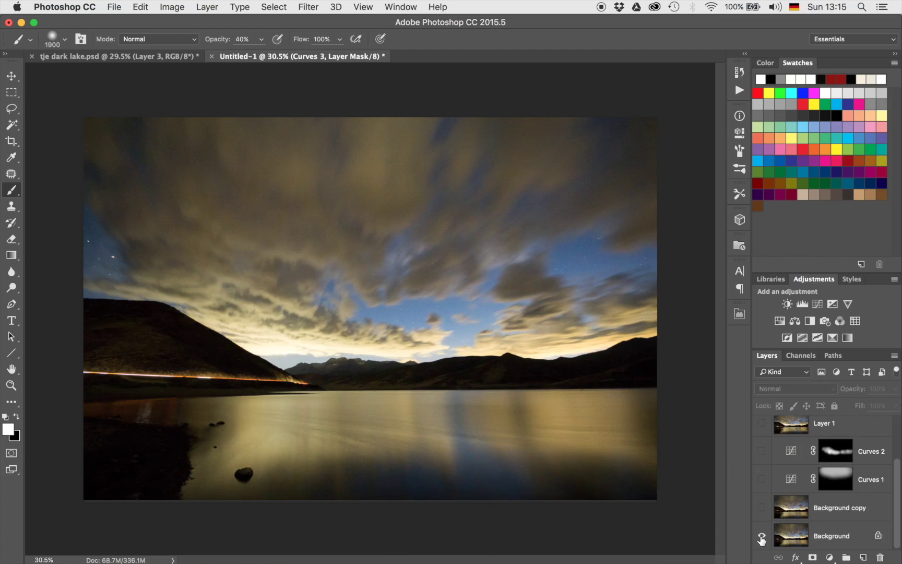
alt+click(761, 536)
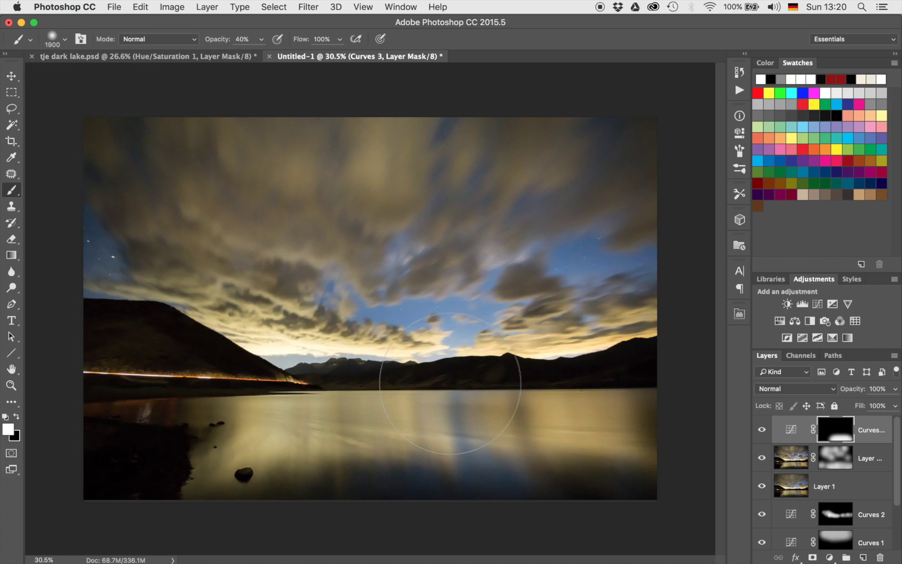
Add a Hue/Saturation adjustment shifting Yellows' hue to -8 toward orange.
click(779, 322)
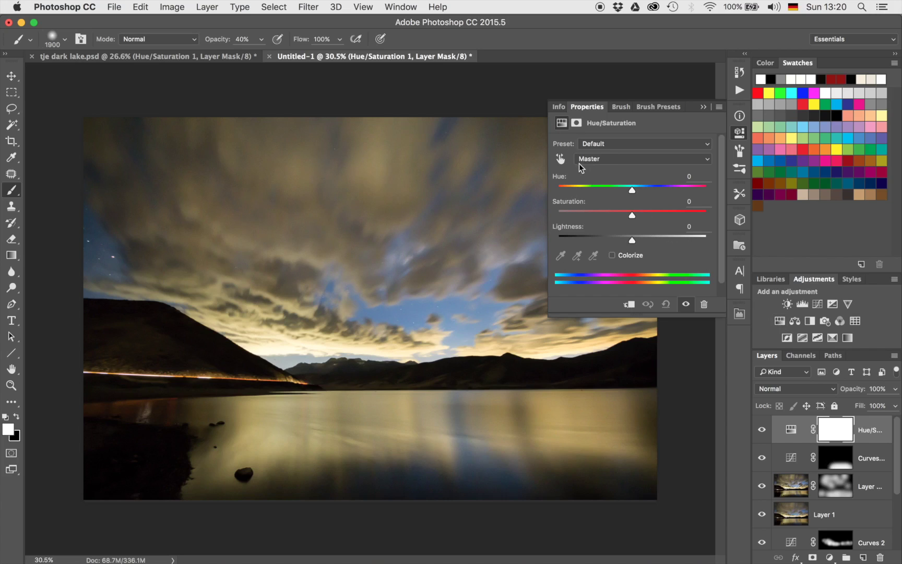
click(618, 160)
click(618, 178)
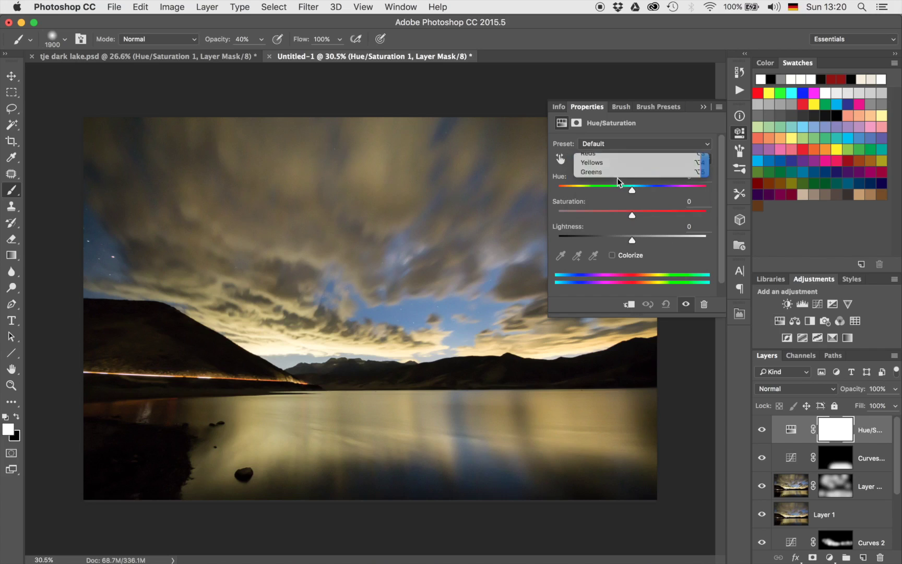
drag(632, 190, 628, 195)
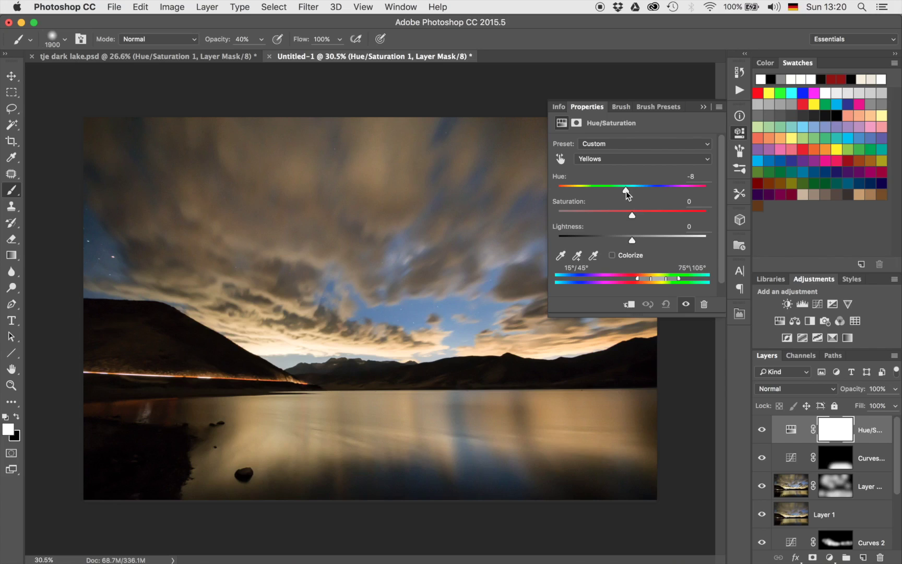
click(703, 107)
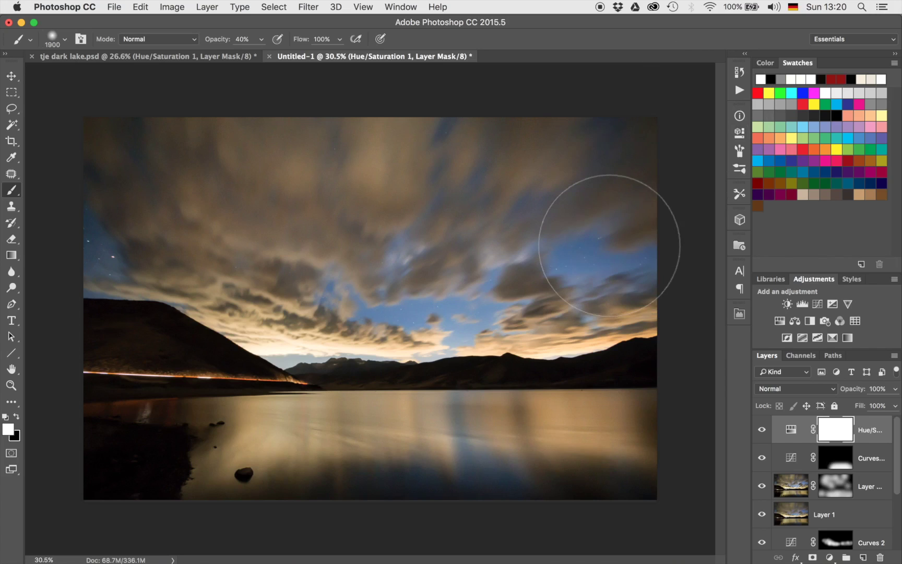
Invert the Hue/Saturation mask and paint the warm tint over the horizon and upper-right clouds.
key(super+i)
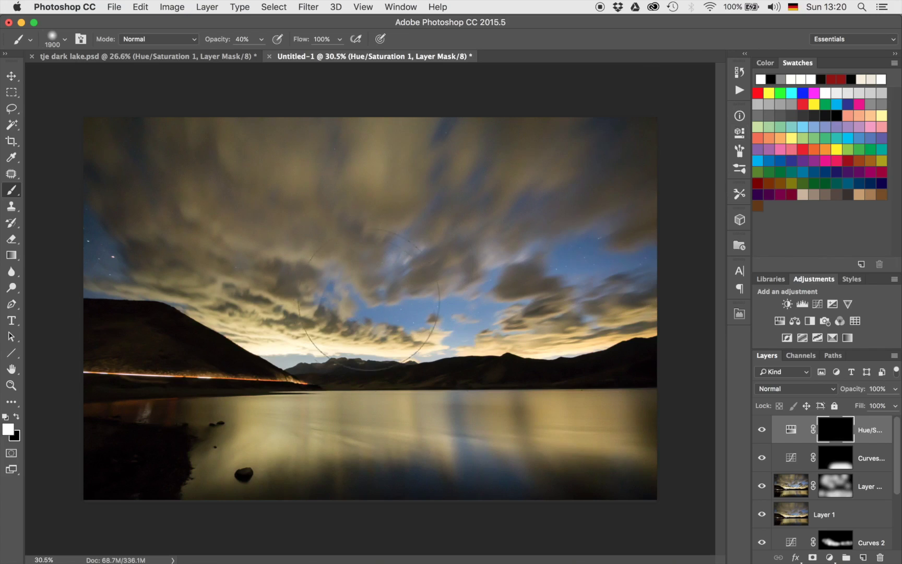
click(310, 340)
mouse_move(342, 364)
mouse_down()
mouse_move(545, 360)
mouse_move(603, 343)
mouse_up()
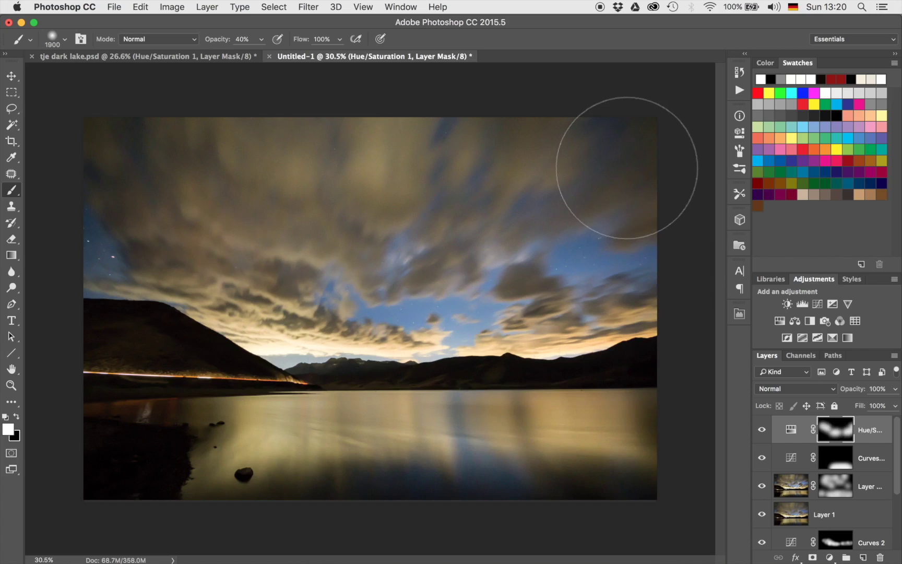
drag(627, 168, 554, 151)
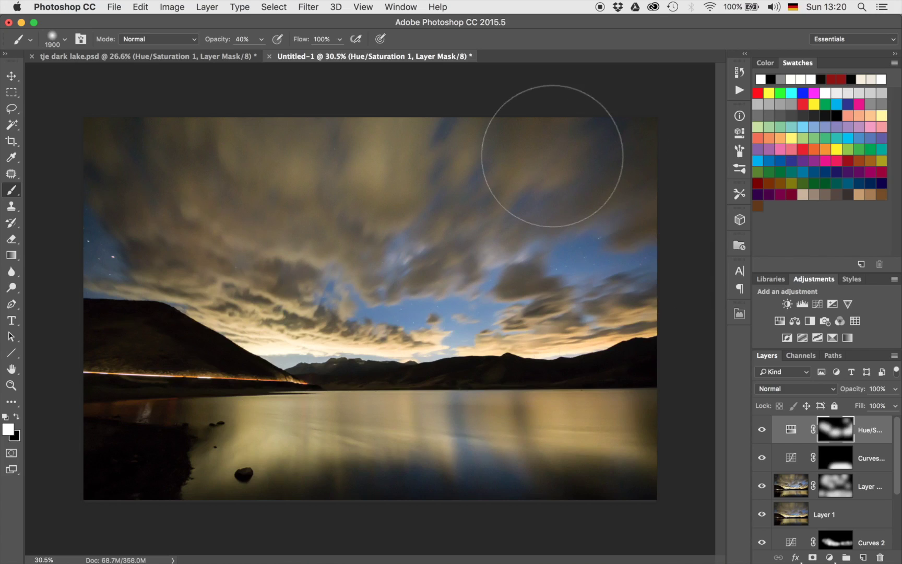
drag(671, 204, 596, 272)
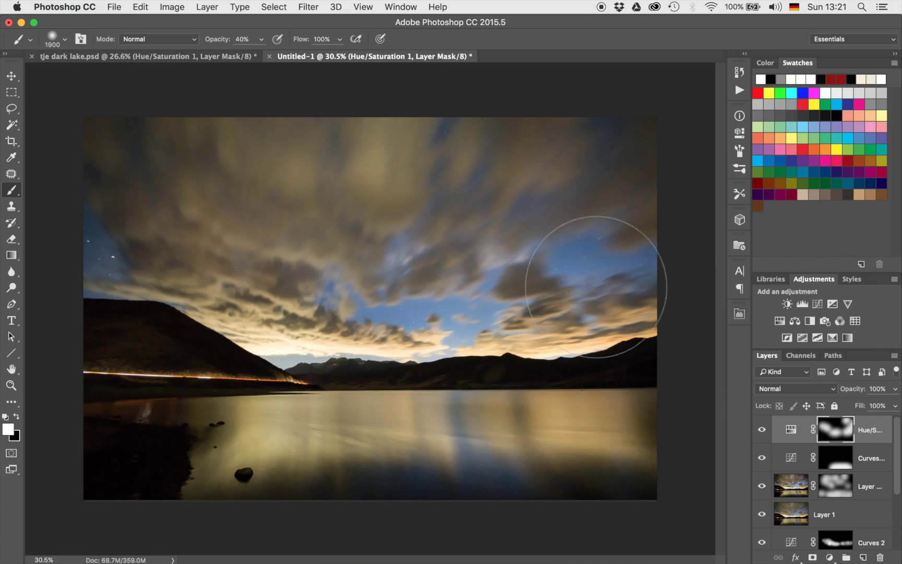
mouse_move(306, 417)
mouse_down()
mouse_move(287, 425)
mouse_move(630, 433)
mouse_move(583, 413)
mouse_move(395, 403)
mouse_up()
scroll(507, 371, down, 3)
scroll(507, 371, up, 2)
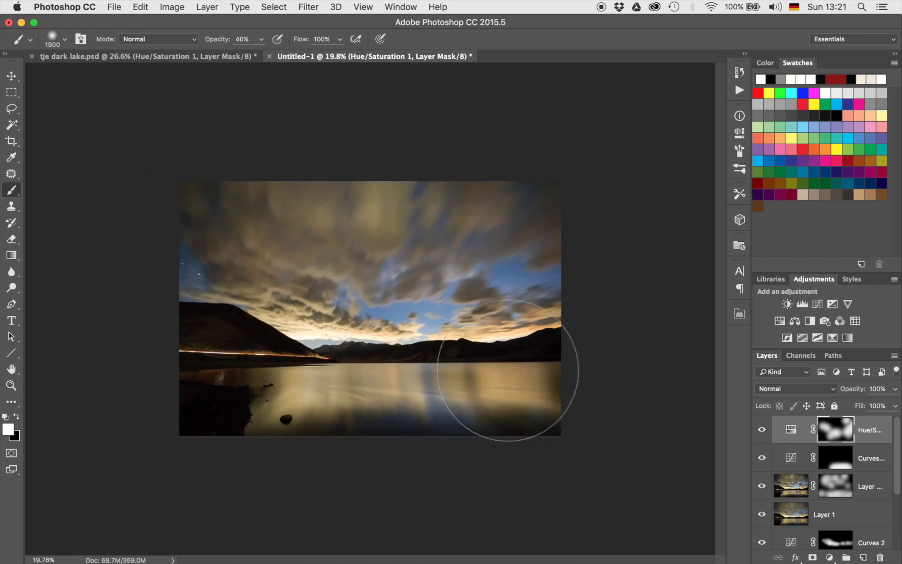
click(762, 432)
click(761, 432)
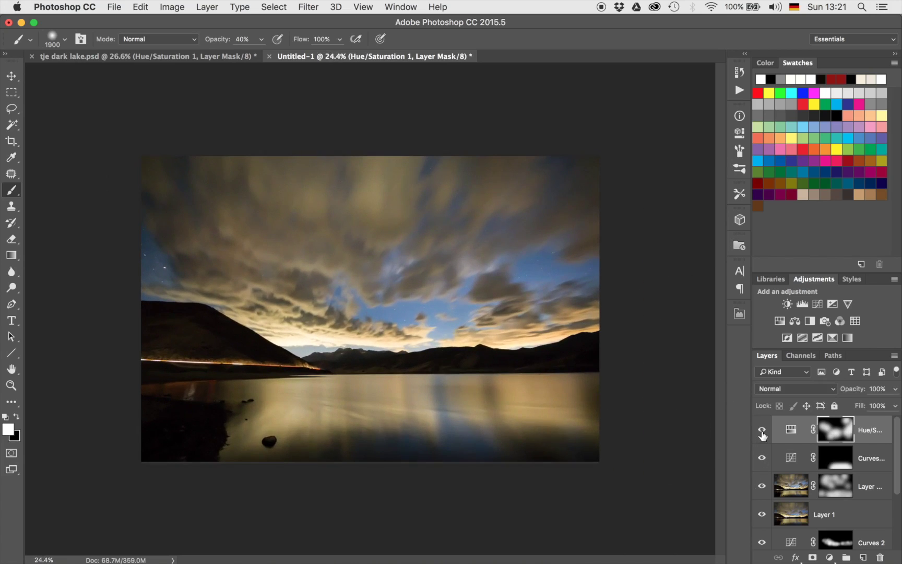
click(762, 432)
click(762, 432)
click(761, 433)
click(762, 432)
click(762, 432)
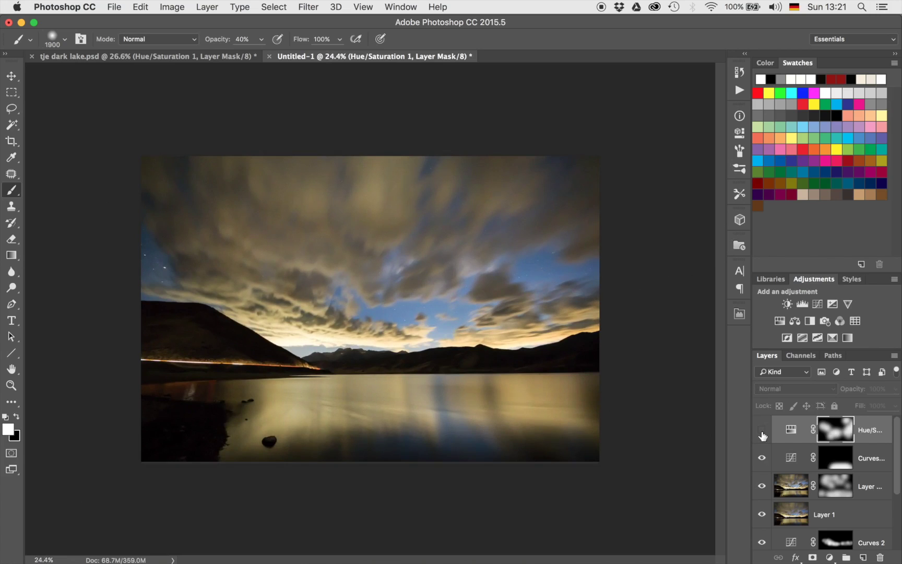
click(762, 434)
click(762, 433)
click(762, 433)
click(762, 433)
click(762, 433)
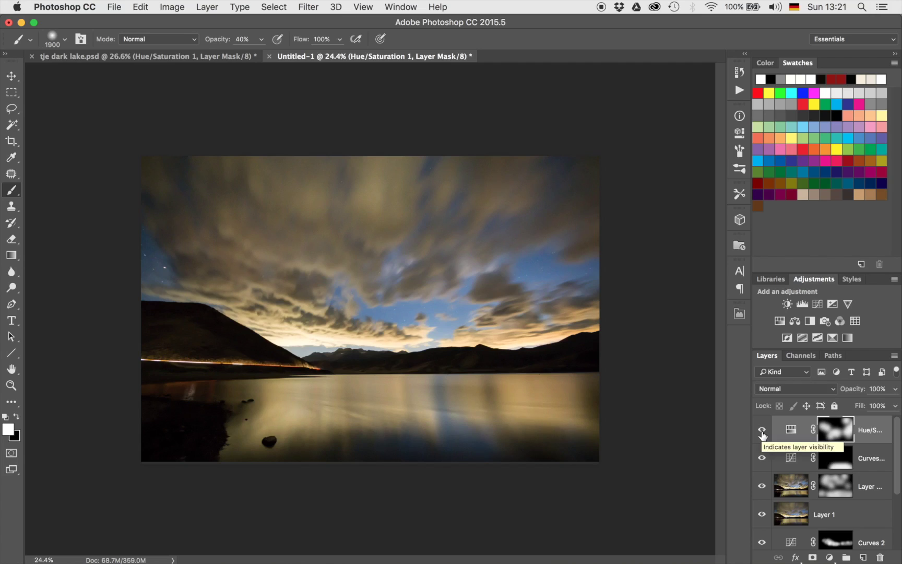